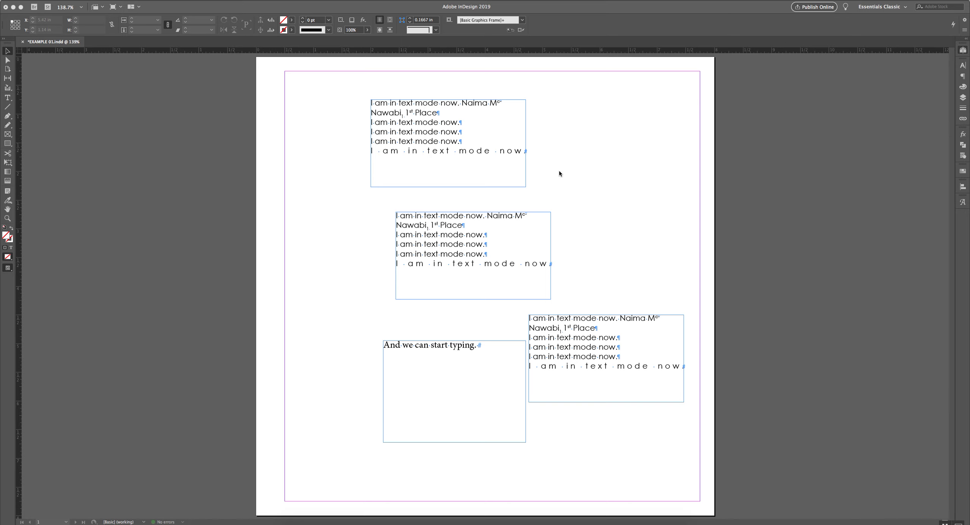
Step: Open the Pages panel to list the document's 7 pages in 4 spreads
{"action": "key", "text": "super+F12"}
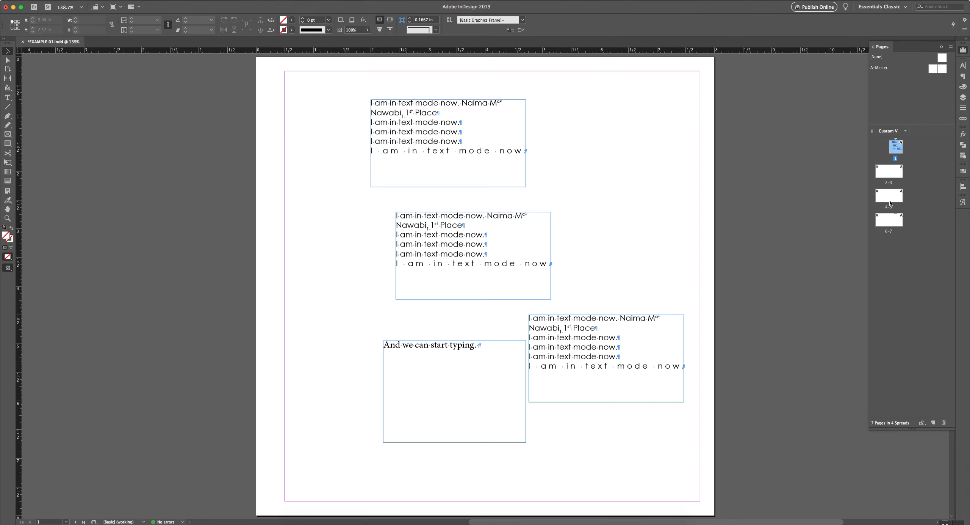
Step: Go to spread 4-5 and bring page 5's 'PLACING THE IMAGE DIRECTLY' heading into view
{"action": "scroll", "coordinate": [749, 255], "scroll_direction": "down", "scroll_amount": 10}
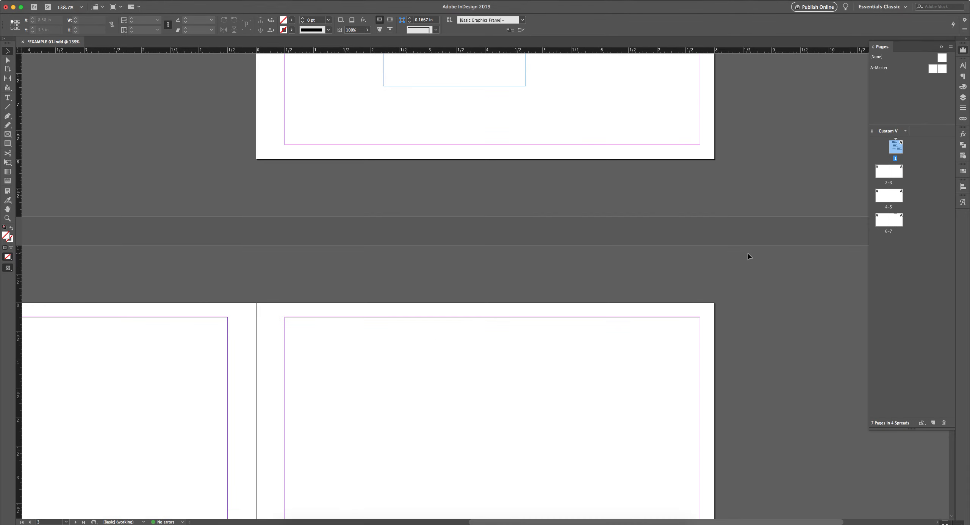
{"action": "key", "text": "super+1"}
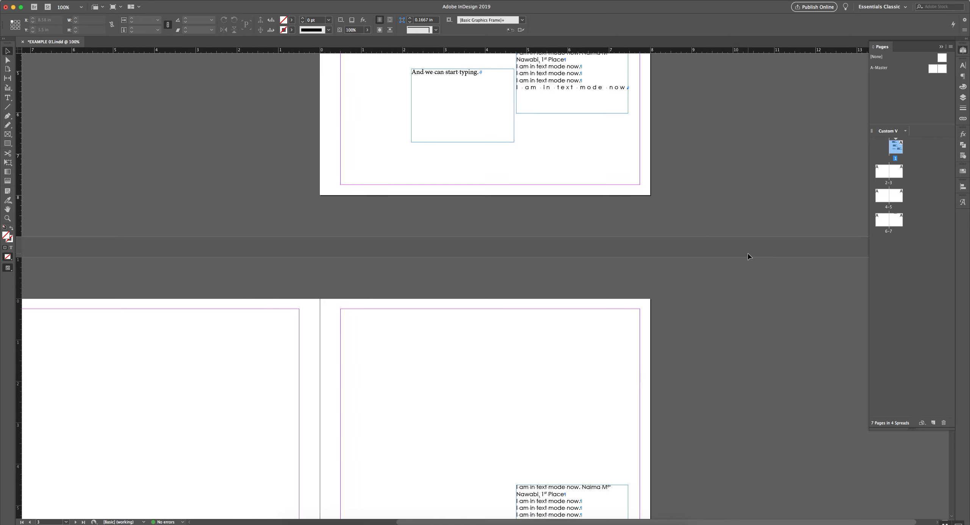
{"action": "key", "text": "super+minus"}
{"action": "scroll", "coordinate": [749, 256], "scroll_direction": "down", "scroll_amount": 15}
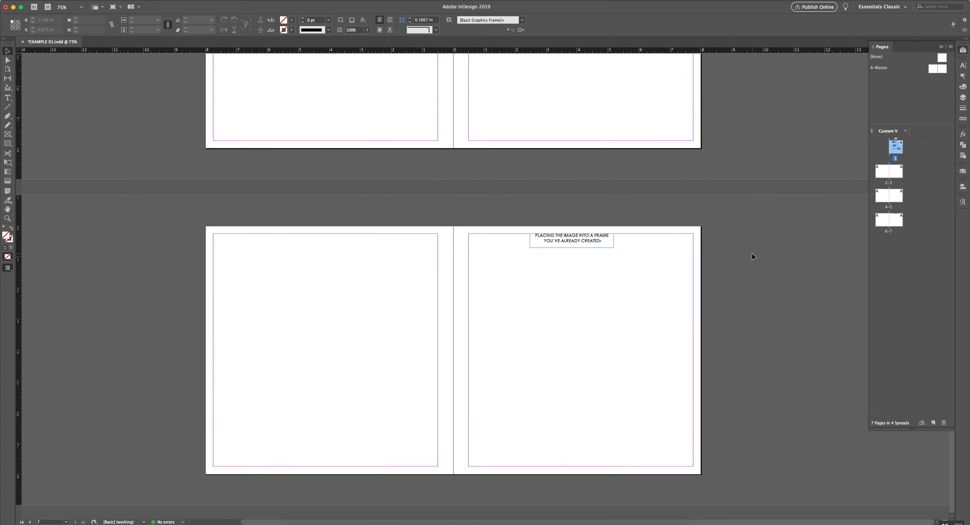
{"action": "double_click", "coordinate": [896, 195]}
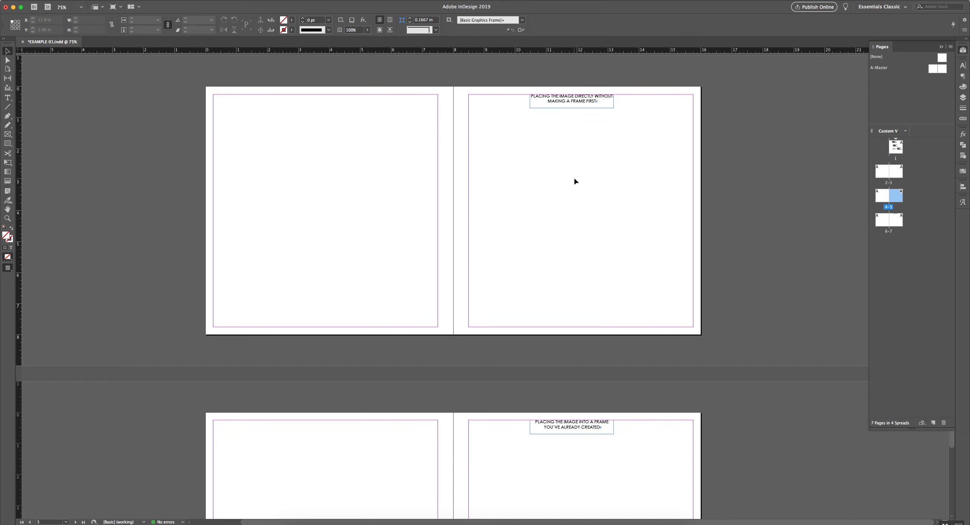
{"action": "key", "text": "super+minus"}
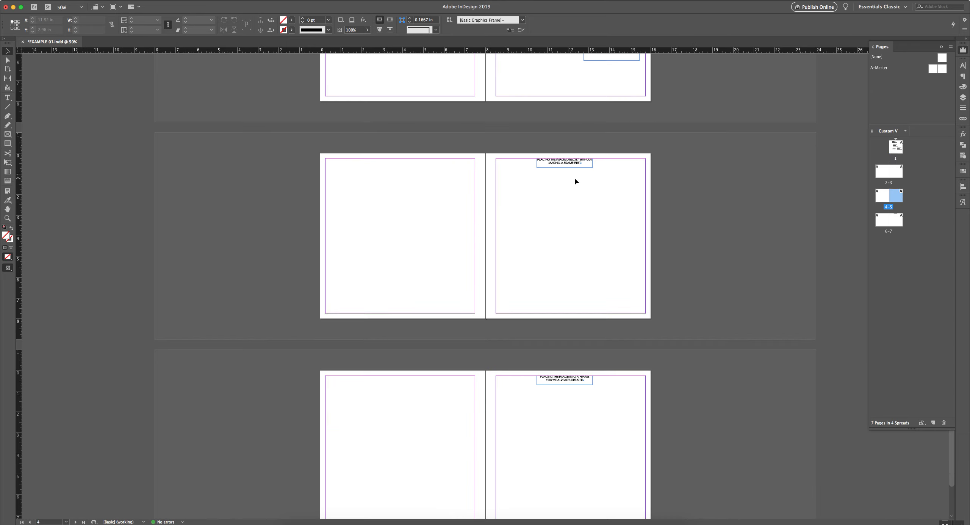
{"action": "key", "text": "super+0"}
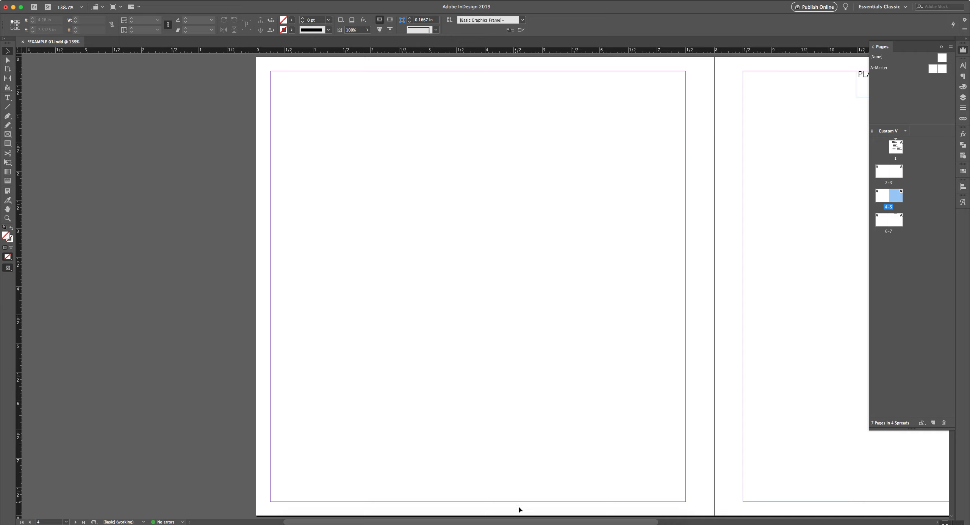
{"action": "scroll", "coordinate": [521, 520], "scroll_direction": "right", "scroll_amount": 10}
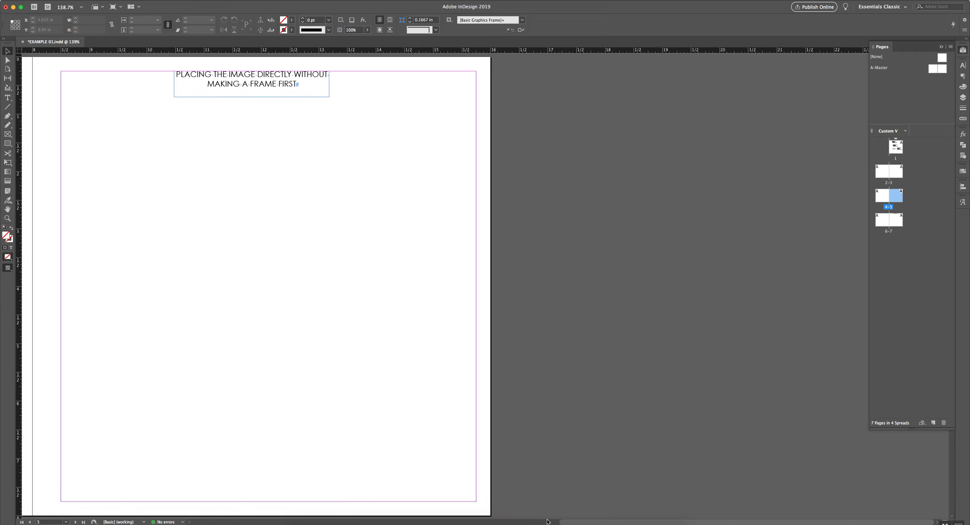
{"action": "scroll", "coordinate": [596, 523], "scroll_direction": "left", "scroll_amount": 7}
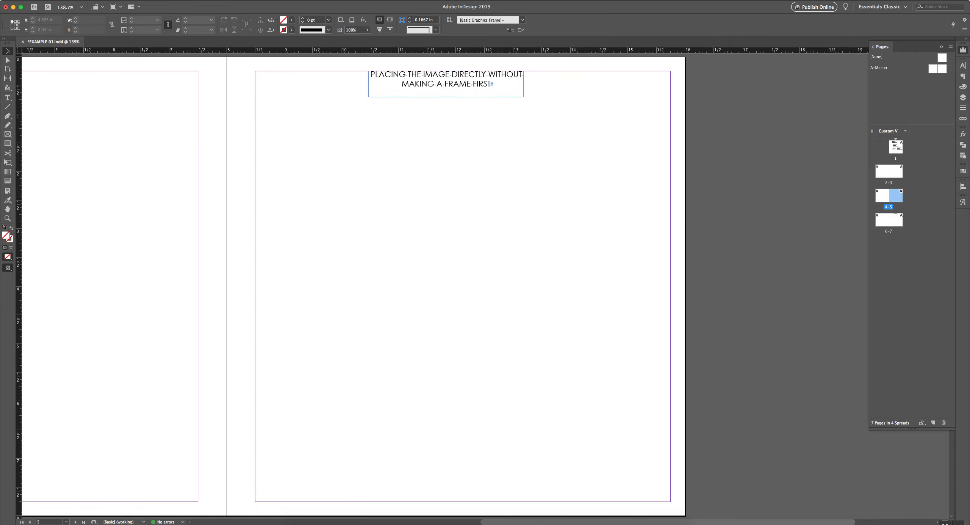
{"action": "scroll", "coordinate": [535, 303], "scroll_direction": "left", "scroll_amount": 1}
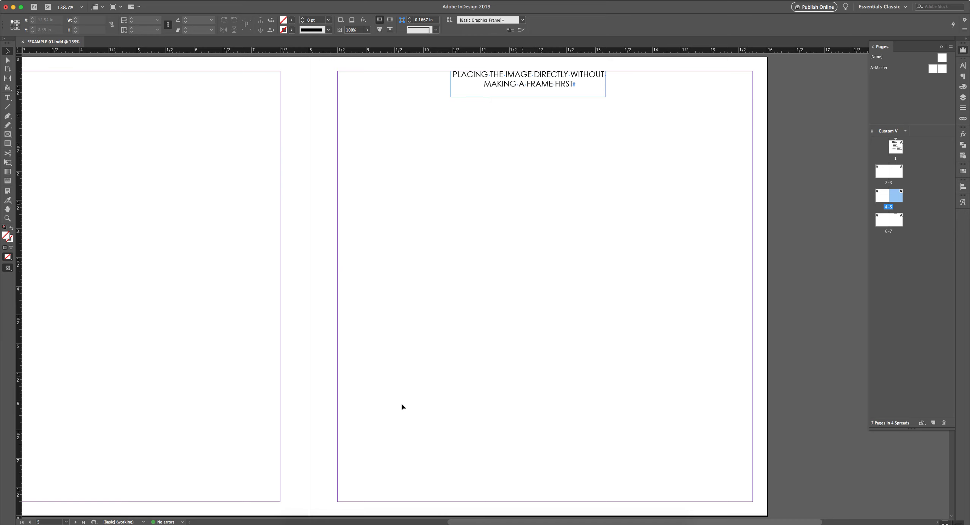
Step: In Finder, browse 2700 > JPGS and preview 01 PHOTOSHOP FILE EXAMPLE 2.jpg
{"action": "left_click", "coordinate": [291, 518]}
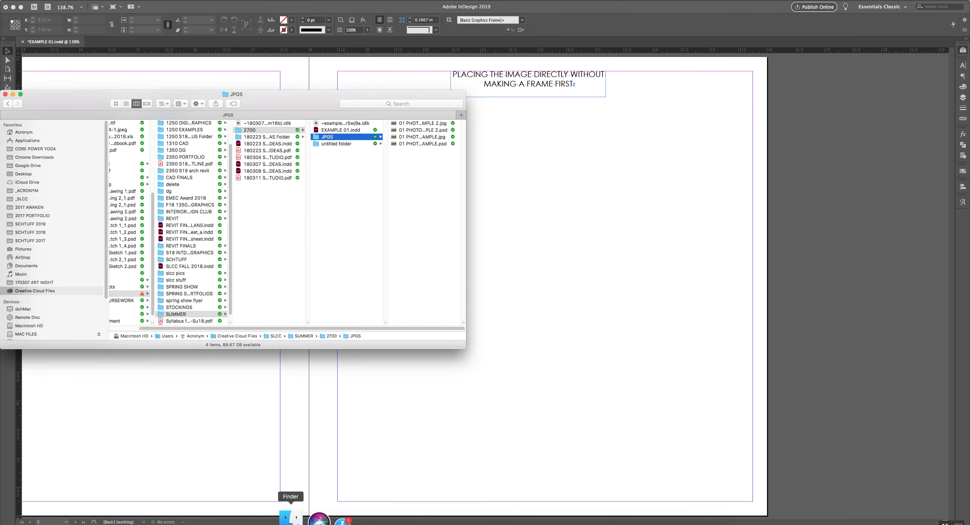
{"action": "left_click_drag", "start_coordinate": [274, 94], "coordinate": [446, 122]}
{"action": "left_click", "coordinate": [422, 157]}
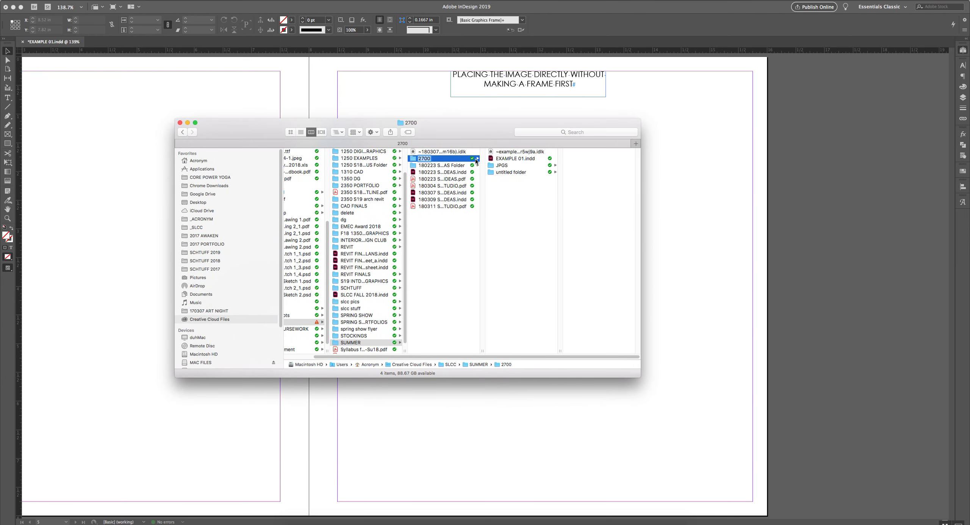
{"action": "left_click", "coordinate": [506, 160]}
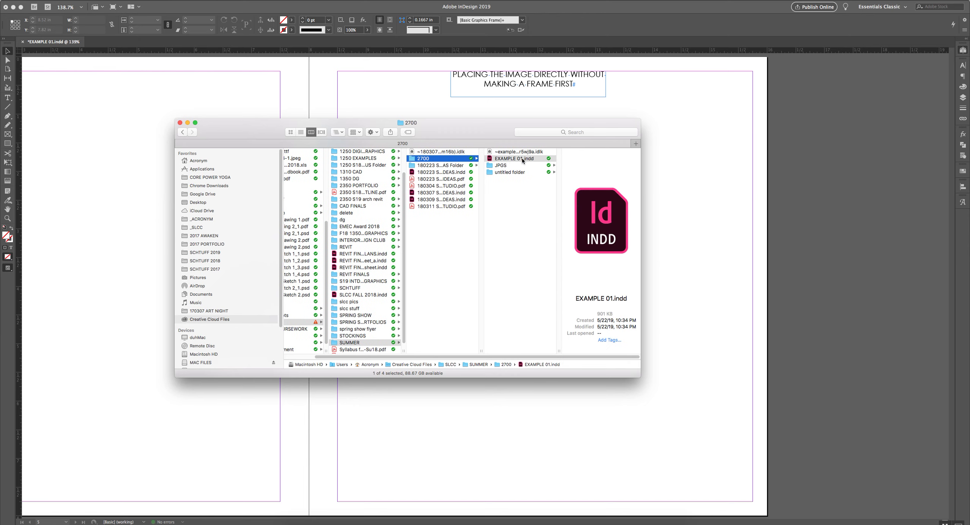
{"action": "left_click", "coordinate": [503, 166]}
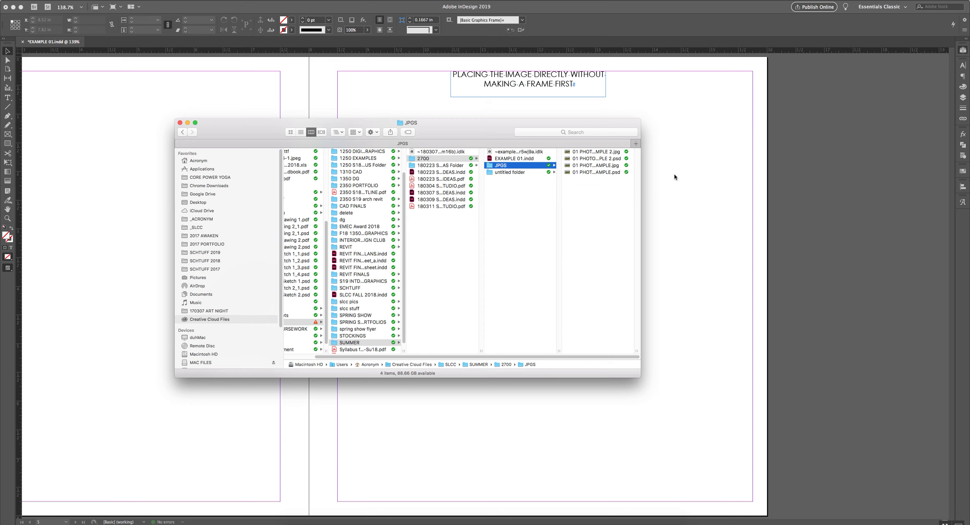
{"action": "left_click", "coordinate": [589, 151]}
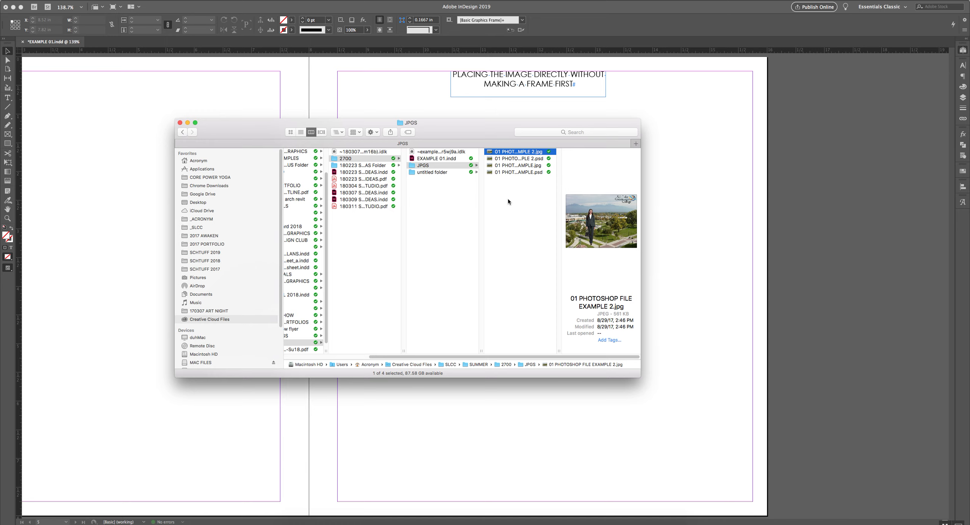
Step: Compare the PSD and JPG versions of the campus photo, then return to InDesign
{"action": "double_click", "coordinate": [558, 351]}
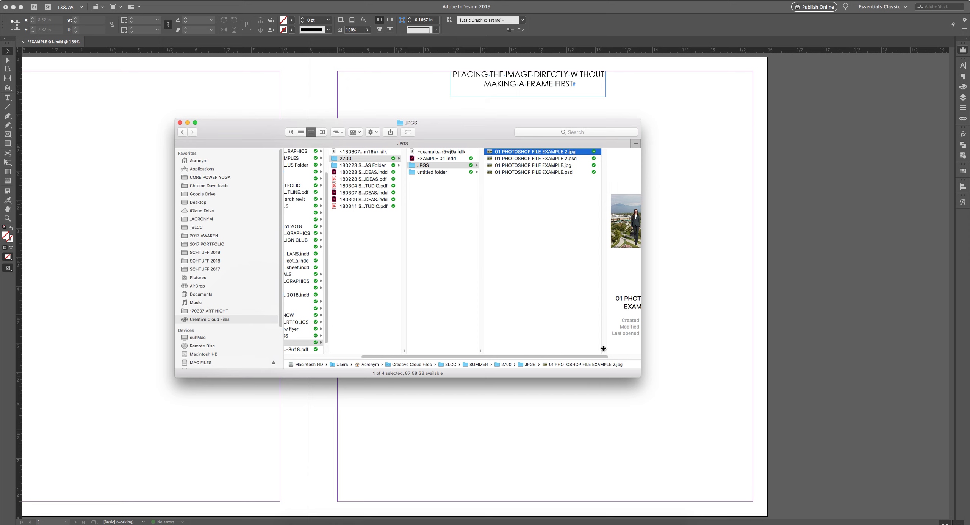
{"action": "left_click", "coordinate": [573, 154]}
{"action": "left_click", "coordinate": [530, 159]}
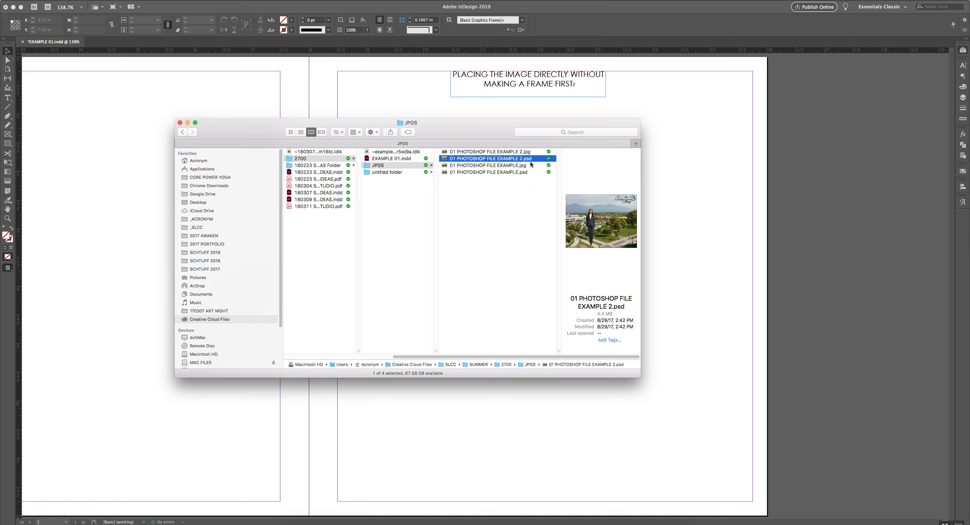
{"action": "left_click", "coordinate": [520, 151]}
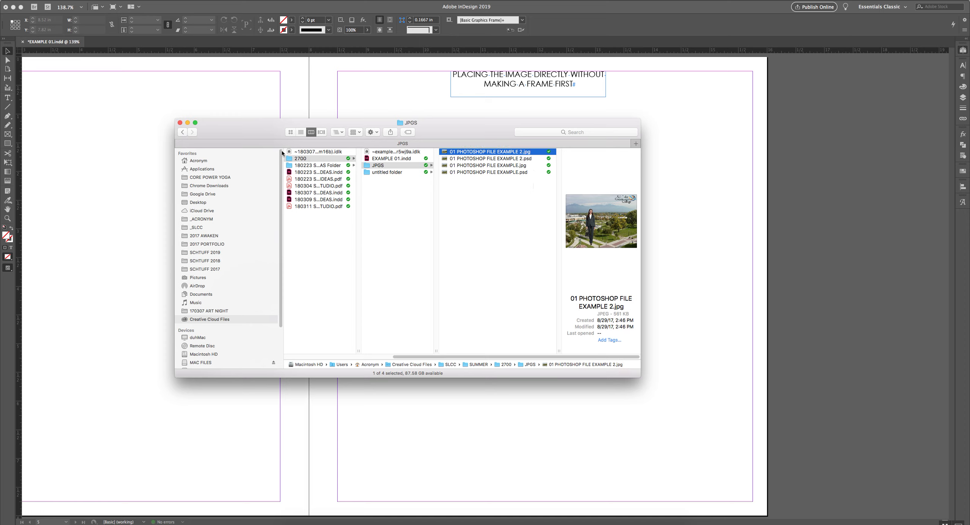
{"action": "left_click", "coordinate": [395, 111]}
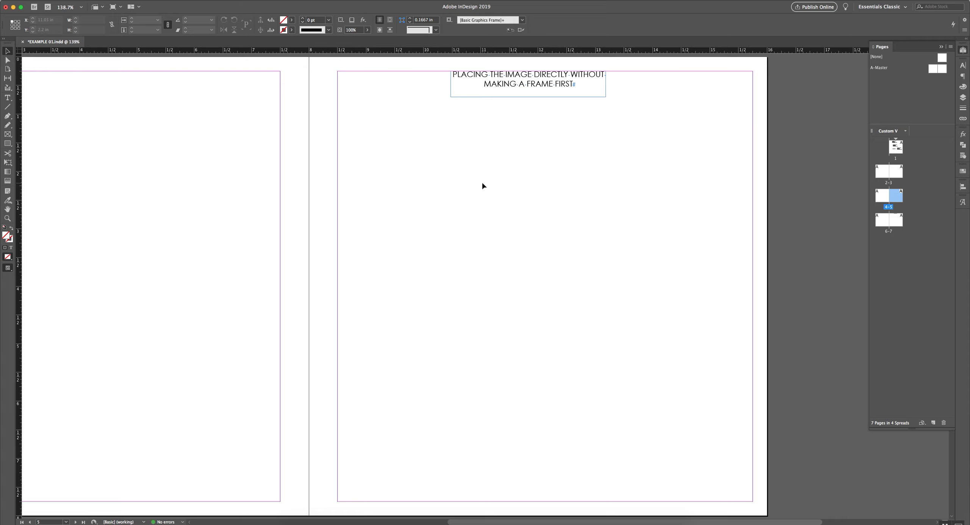
{"action": "key", "text": "f"}
{"action": "key", "text": "v"}
{"action": "key", "text": "f"}
{"action": "left_click_drag", "start_coordinate": [404, 136], "coordinate": [484, 240]}
{"action": "left_click_drag", "start_coordinate": [581, 339], "coordinate": [656, 381]}
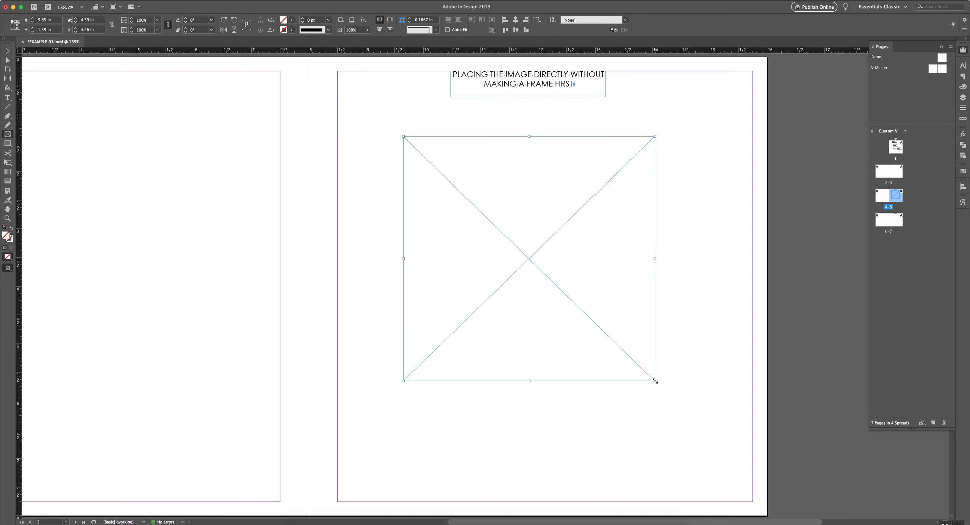
{"action": "key", "text": "Delete"}
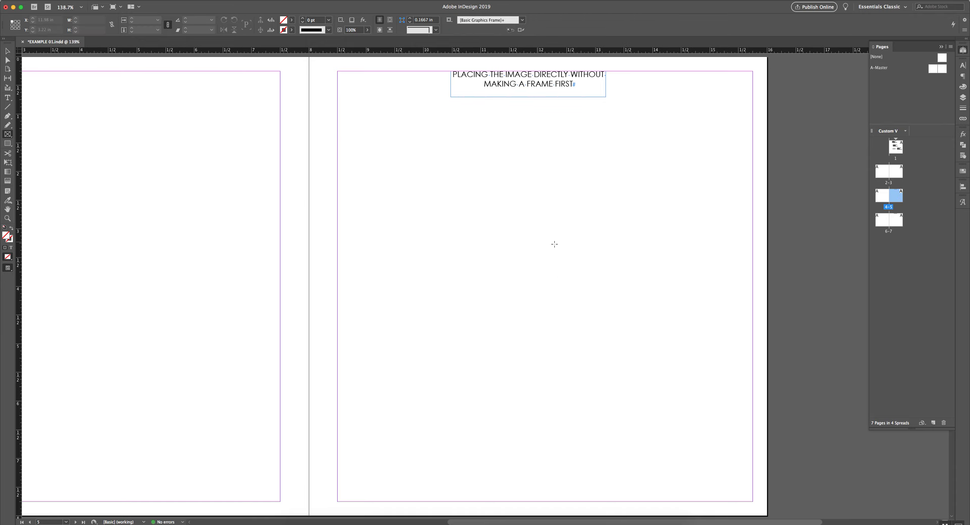
{"action": "left_click", "coordinate": [507, 226]}
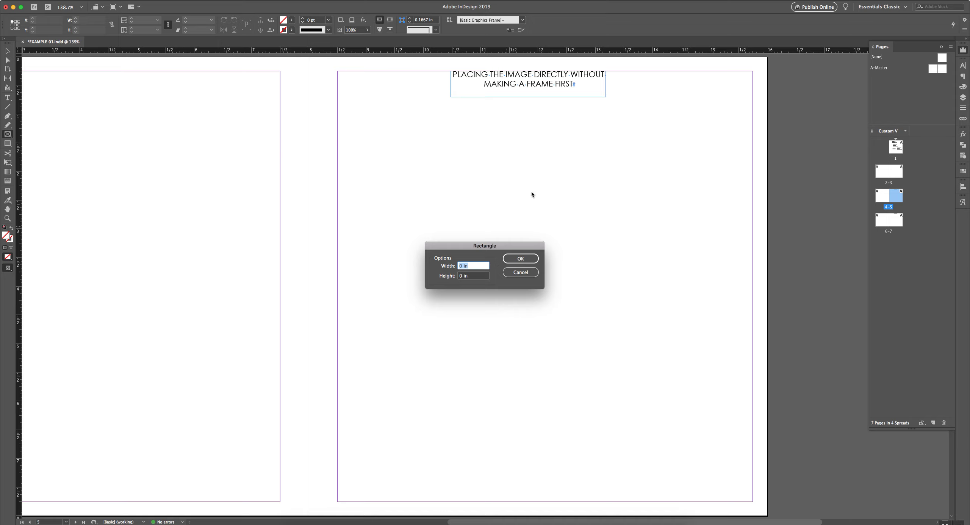
{"action": "key", "text": "Escape"}
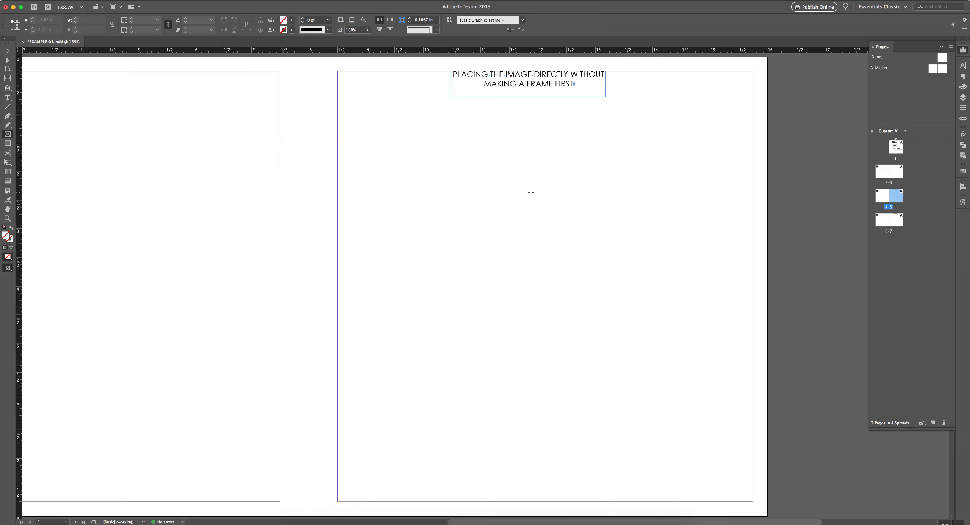
{"action": "key", "text": "v"}
{"action": "left_click", "coordinate": [521, 85]}
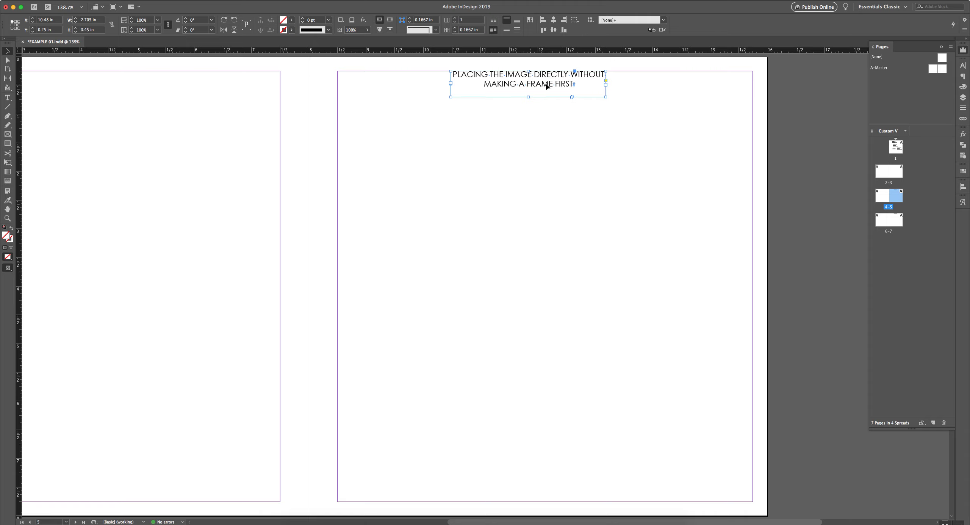
{"action": "left_click", "coordinate": [550, 119]}
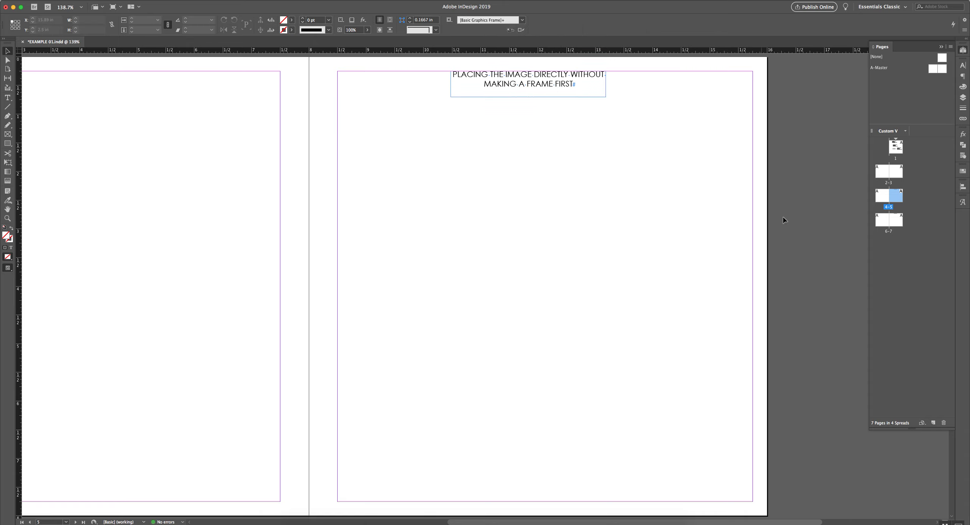
Step: On spread 6-7, create a 4 × 4 in rectangle graphics frame
{"action": "double_click", "coordinate": [900, 217]}
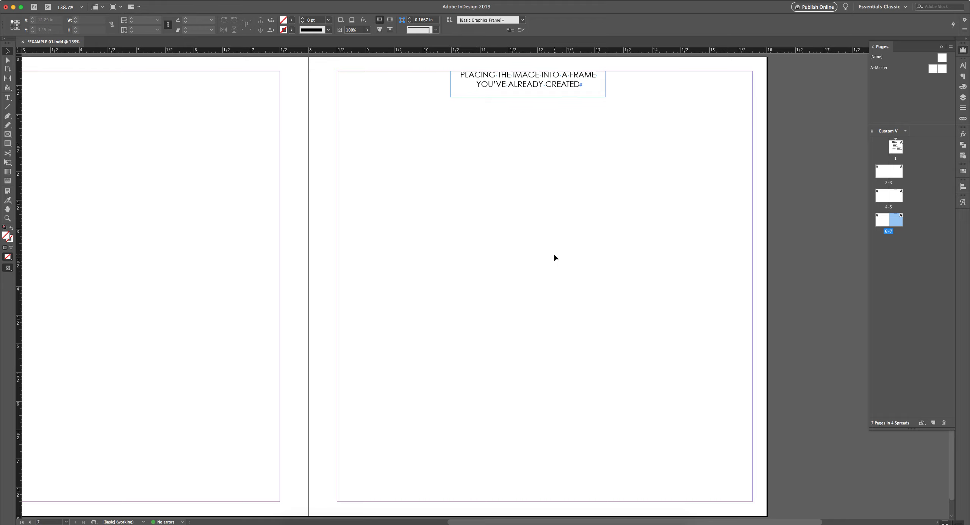
{"action": "key", "text": "f"}
{"action": "left_click", "coordinate": [541, 263]}
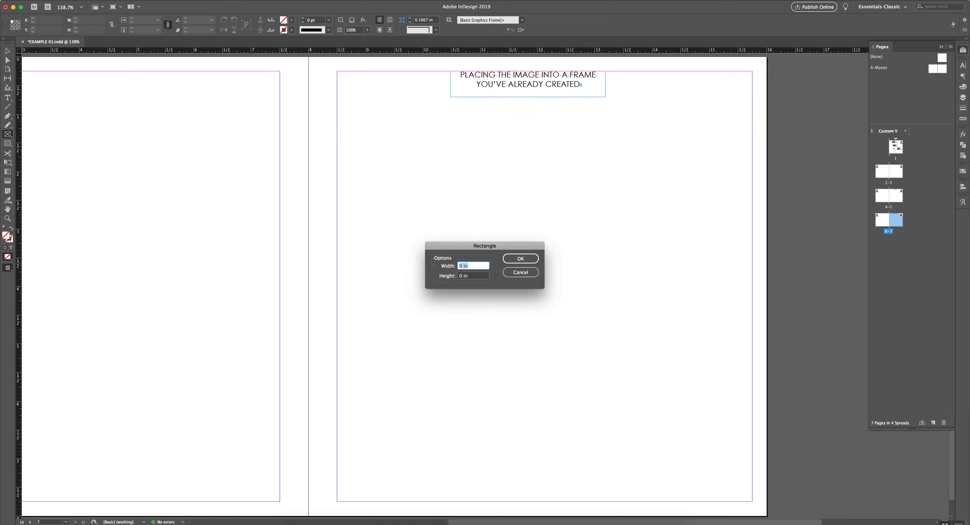
{"action": "type", "text": "4"}
{"action": "key", "text": "Tab"}
{"action": "type", "text": "4"}
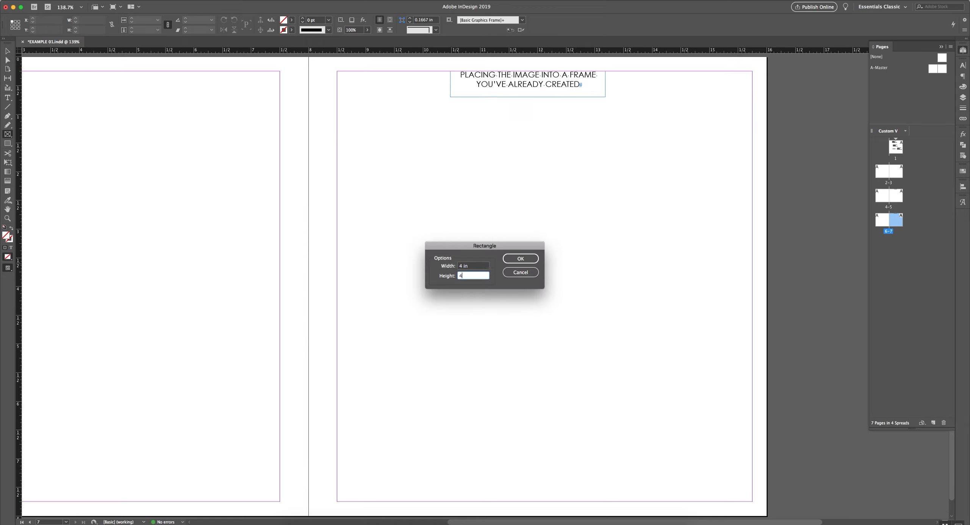
{"action": "left_click", "coordinate": [507, 258]}
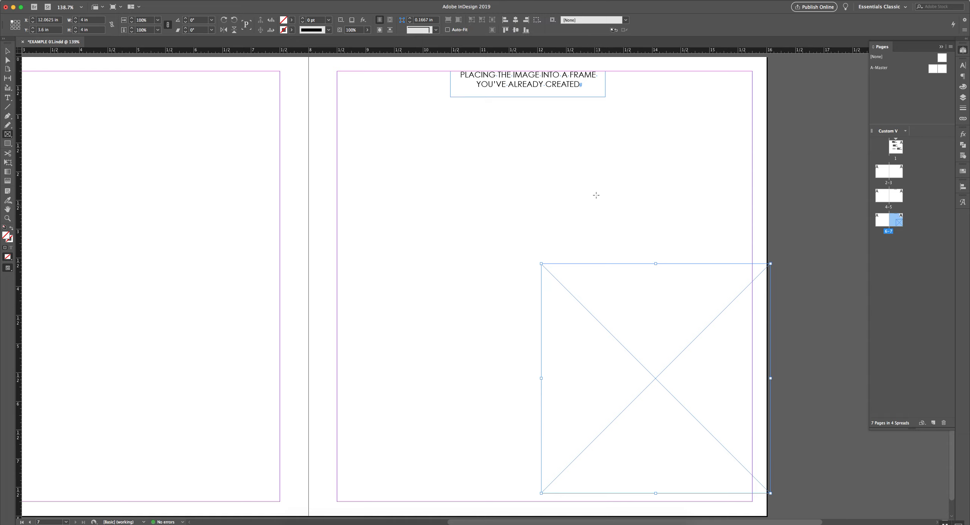
Step: Move the empty frame up below the heading and deselect it
{"action": "key", "text": "v"}
{"action": "left_click_drag", "start_coordinate": [643, 302], "coordinate": [531, 216]}
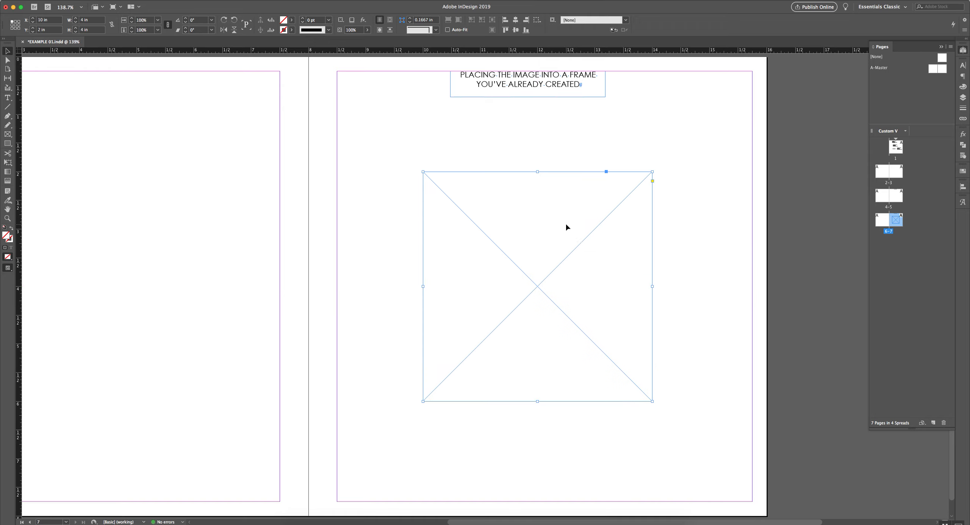
{"action": "left_click", "coordinate": [688, 235]}
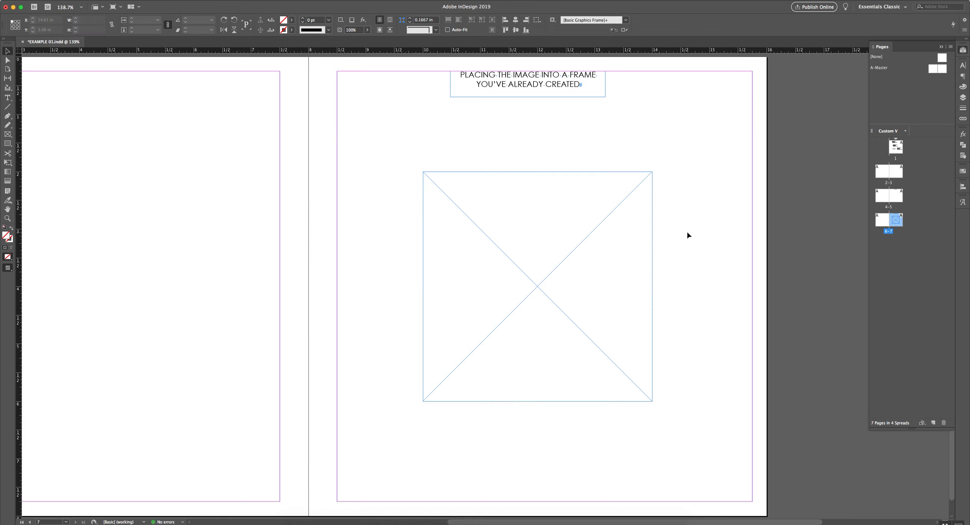
Step: Select the empty frame and open the Place dialog with Cmd+D
{"action": "left_click", "coordinate": [630, 223]}
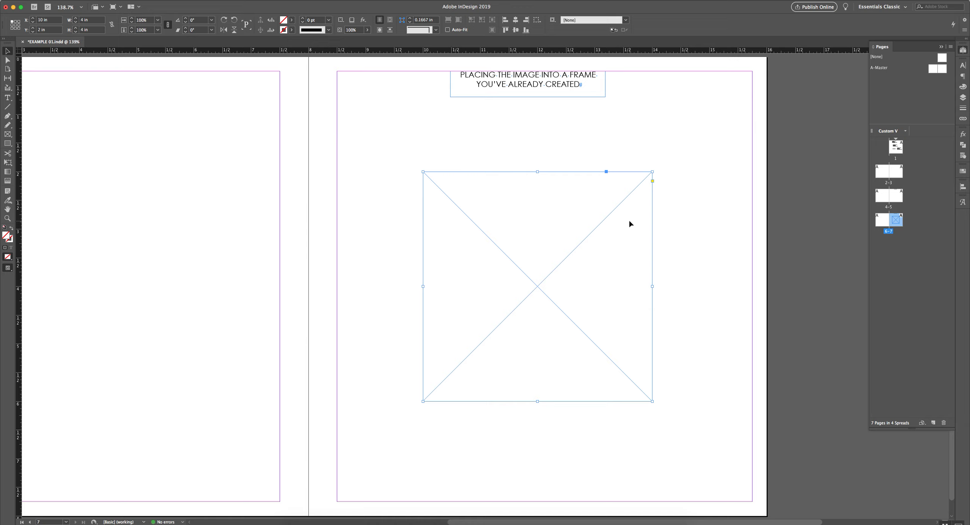
{"action": "key", "text": "super+d"}
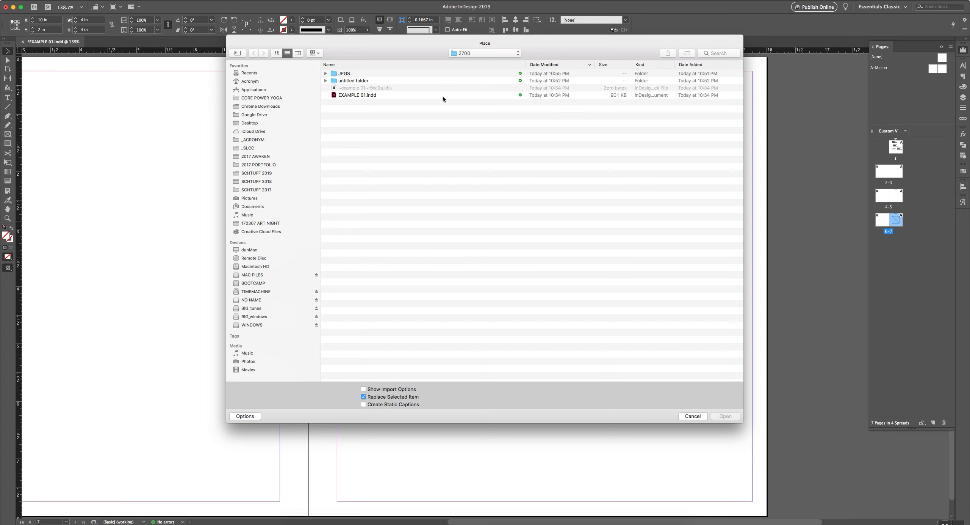
Step: Place 01 PHOTOSHOP FILE EXAMPLE 2.jpg from the JPGS folder into the empty frame
{"action": "double_click", "coordinate": [349, 76]}
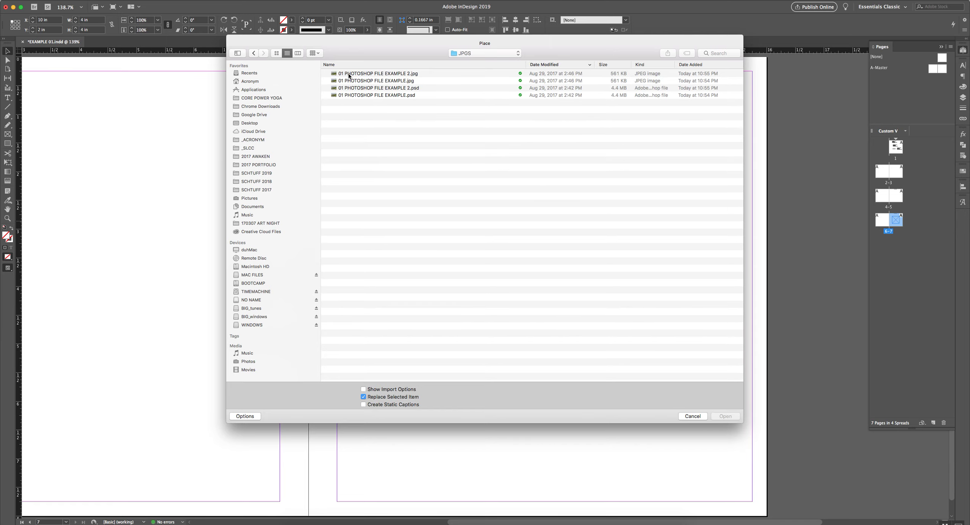
{"action": "left_click", "coordinate": [350, 76]}
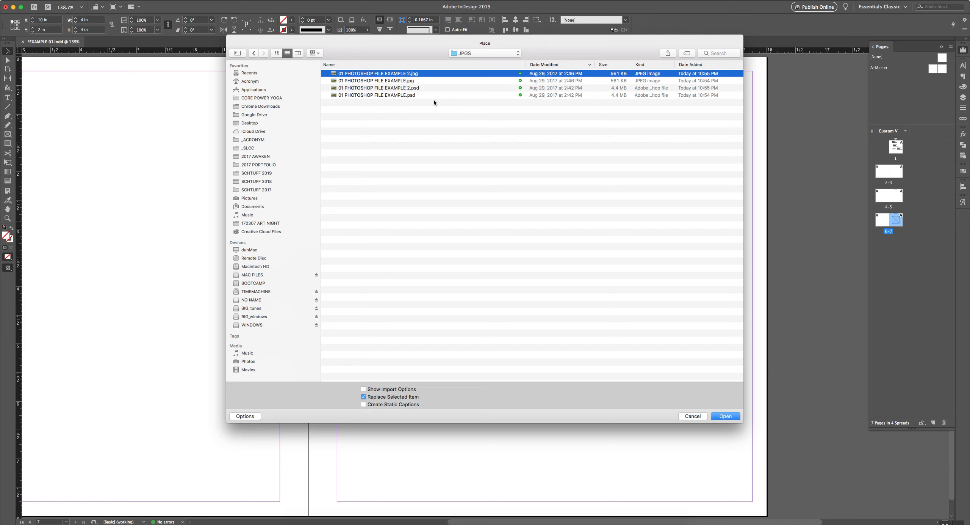
{"action": "left_click", "coordinate": [727, 416]}
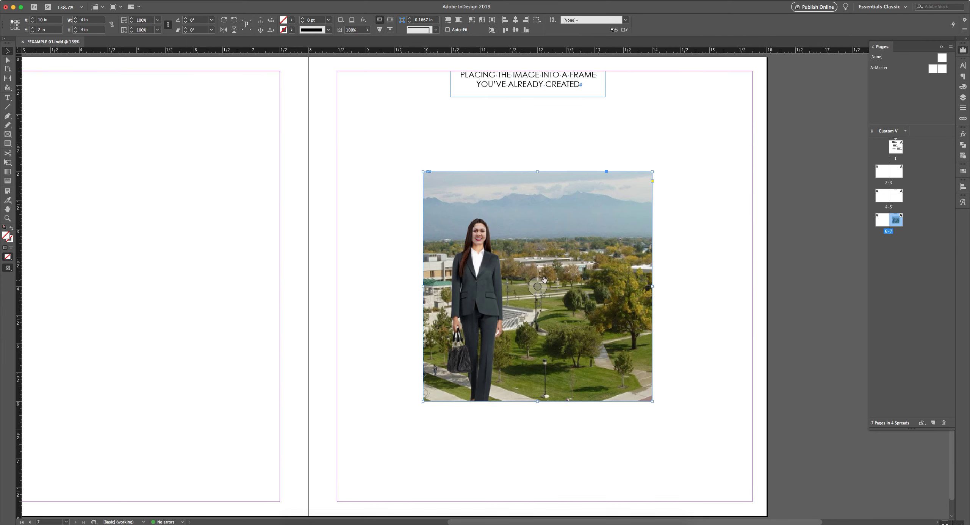
{"action": "left_click", "coordinate": [290, 517]}
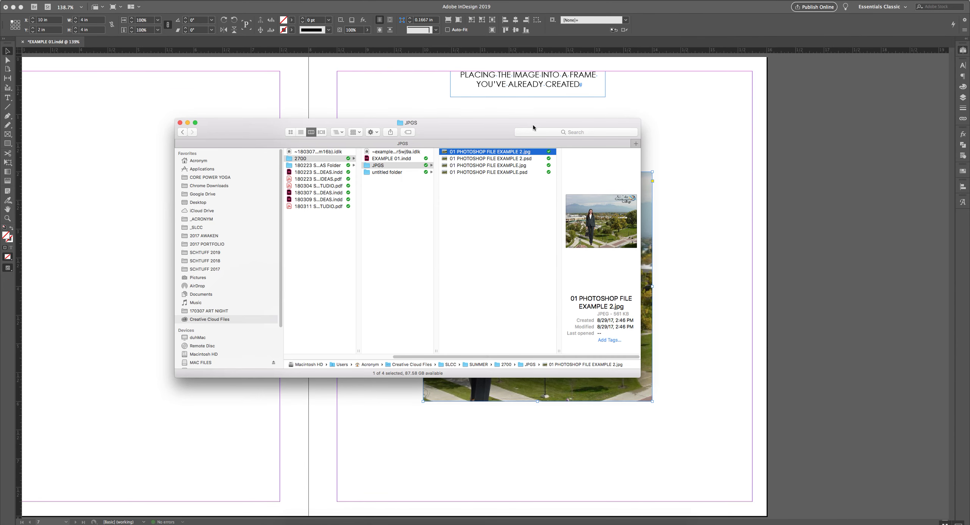
{"action": "left_click_drag", "start_coordinate": [533, 127], "coordinate": [241, 150]}
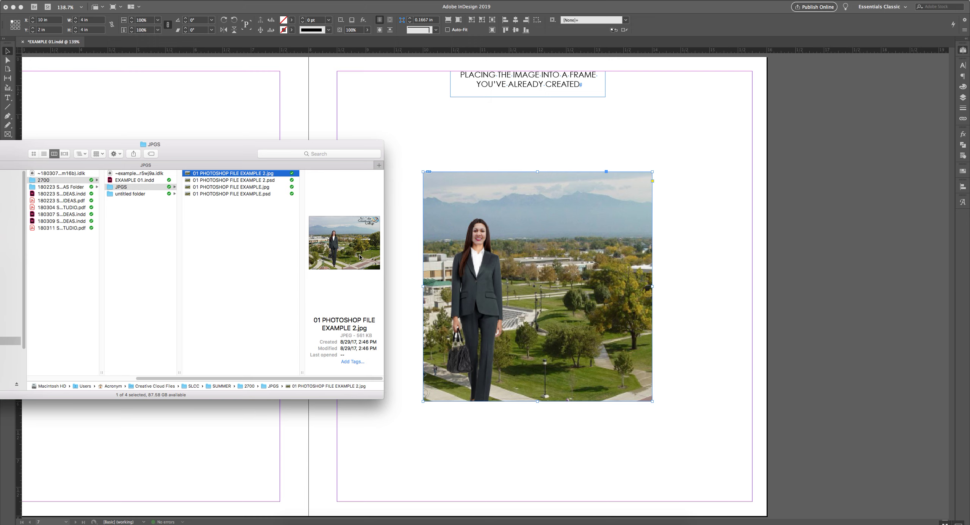
{"action": "left_click", "coordinate": [491, 229]}
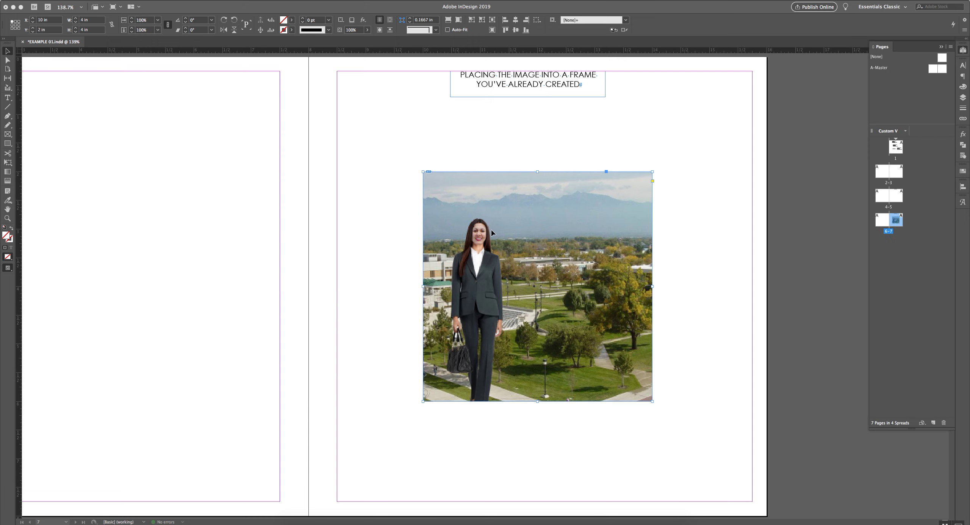
Step: Select the campus photo content inside the 4 × 4 in frame to reveal its full extent
{"action": "left_click", "coordinate": [538, 286]}
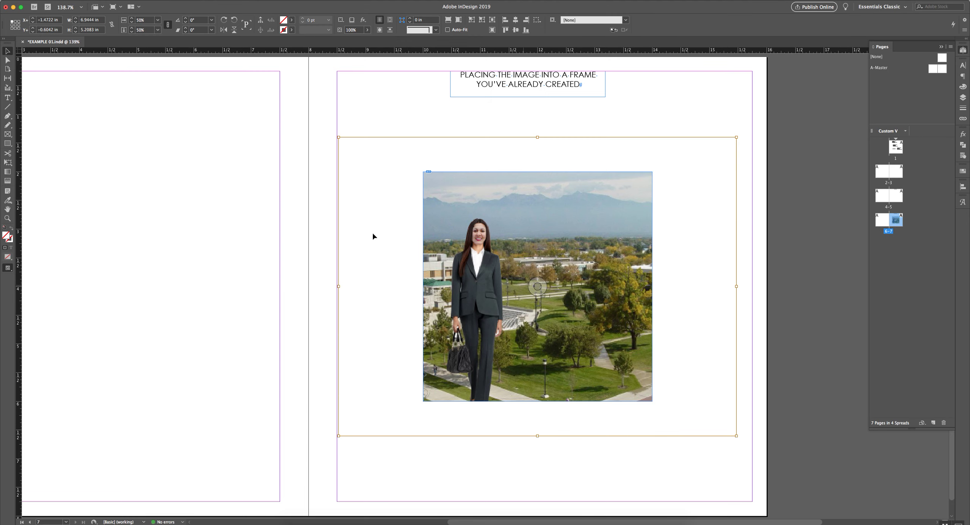
{"action": "left_click", "coordinate": [255, 187]}
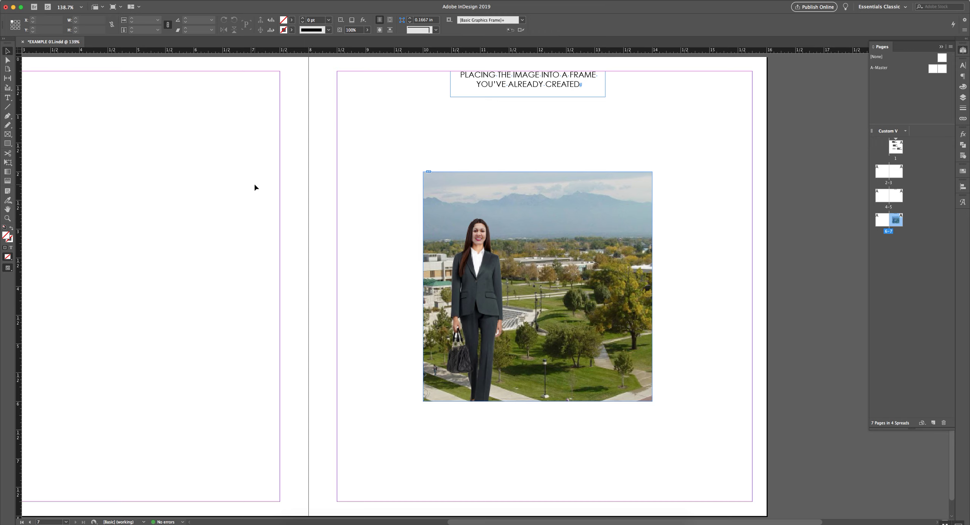
{"action": "left_click", "coordinate": [538, 286]}
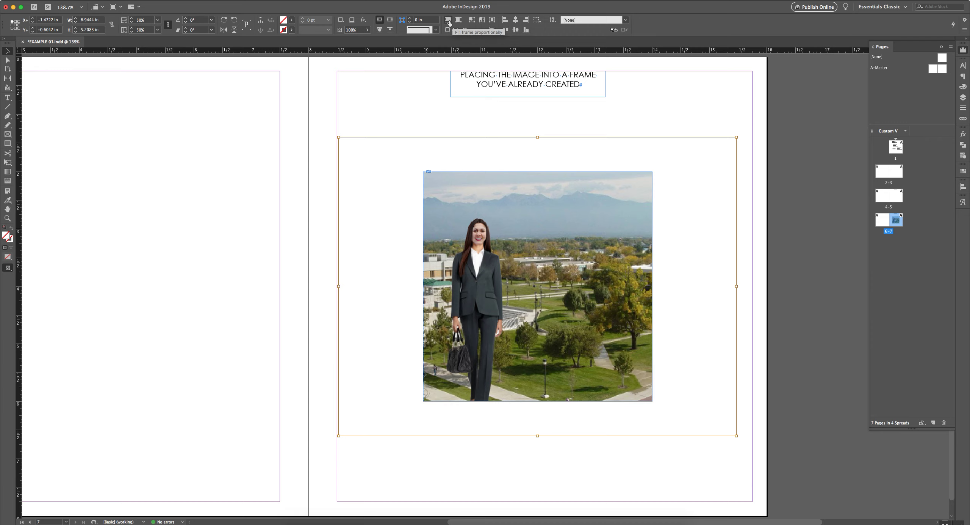
Step: Fill the frame proportionally with the photo and shift it so the college logo shows
{"action": "left_click", "coordinate": [449, 23]}
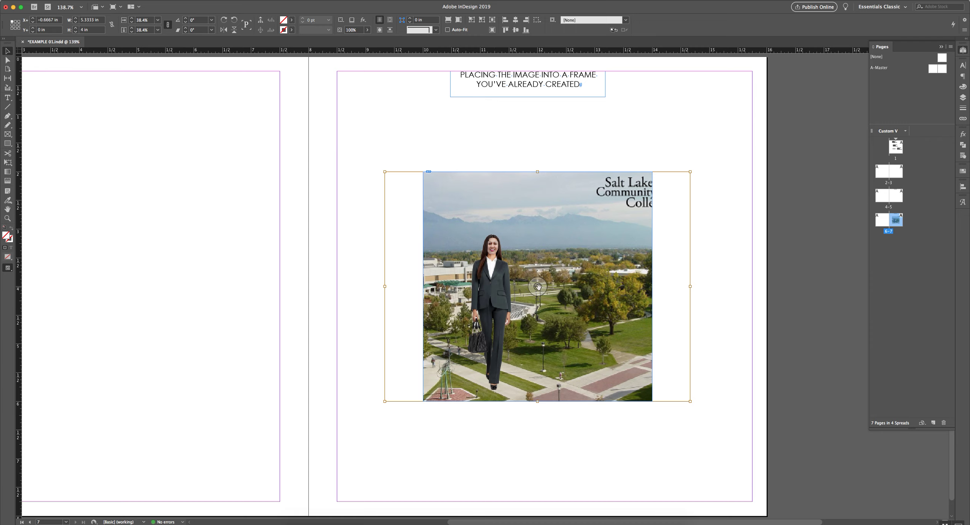
{"action": "key", "text": "shift+Left"}
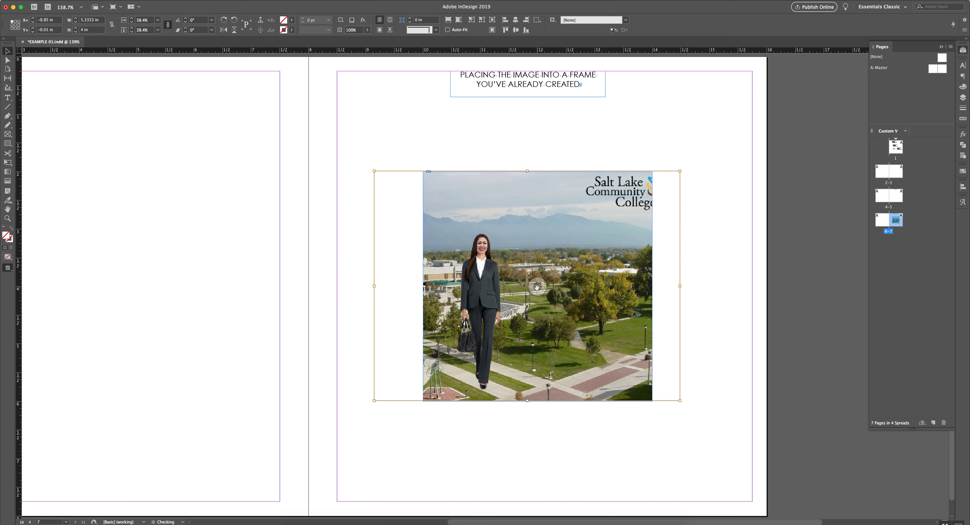
{"action": "mouse_move", "coordinate": [536, 287]}
{"action": "left_mouse_down"}
{"action": "mouse_move", "coordinate": [517, 289]}
{"action": "mouse_move", "coordinate": [534, 295]}
{"action": "left_mouse_up"}
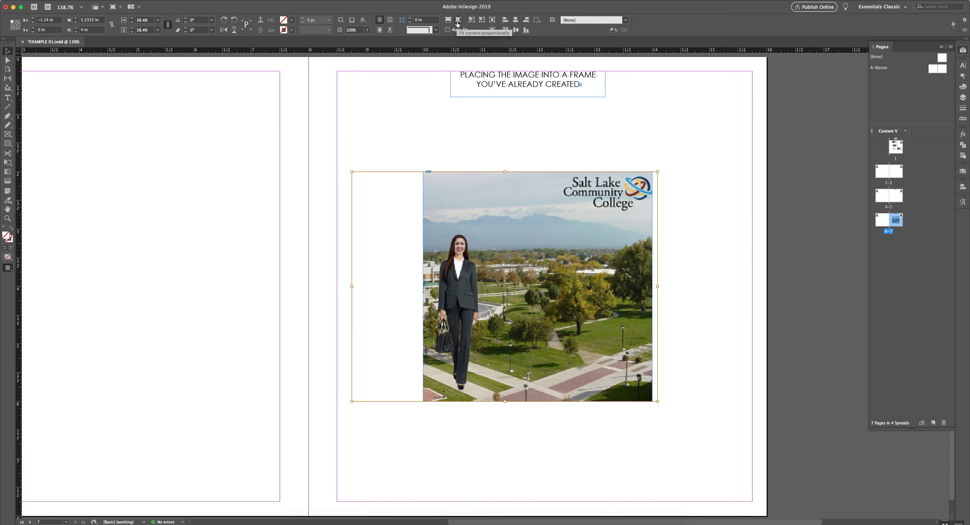
Step: Fit the photo proportionally, then shrink the frame to the content at 4 × 3 in
{"action": "left_click", "coordinate": [458, 20]}
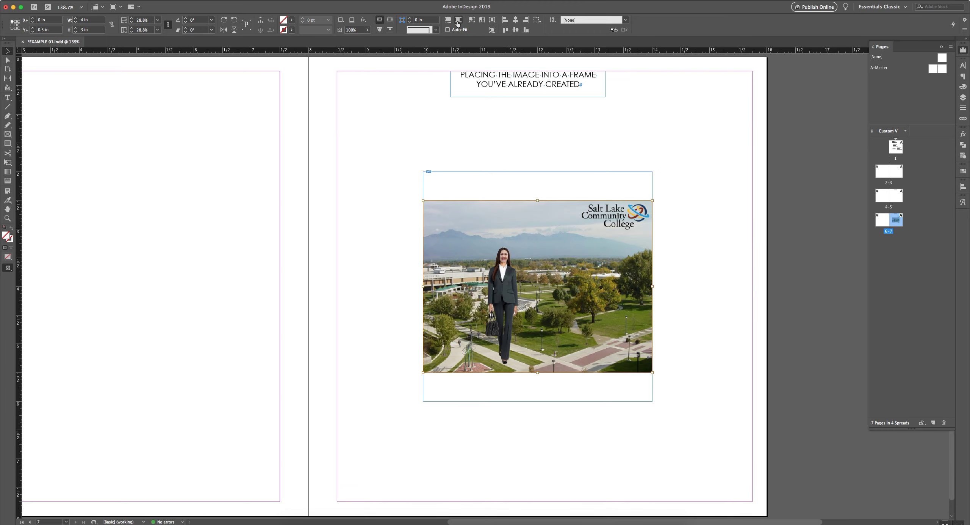
{"action": "left_click", "coordinate": [690, 175]}
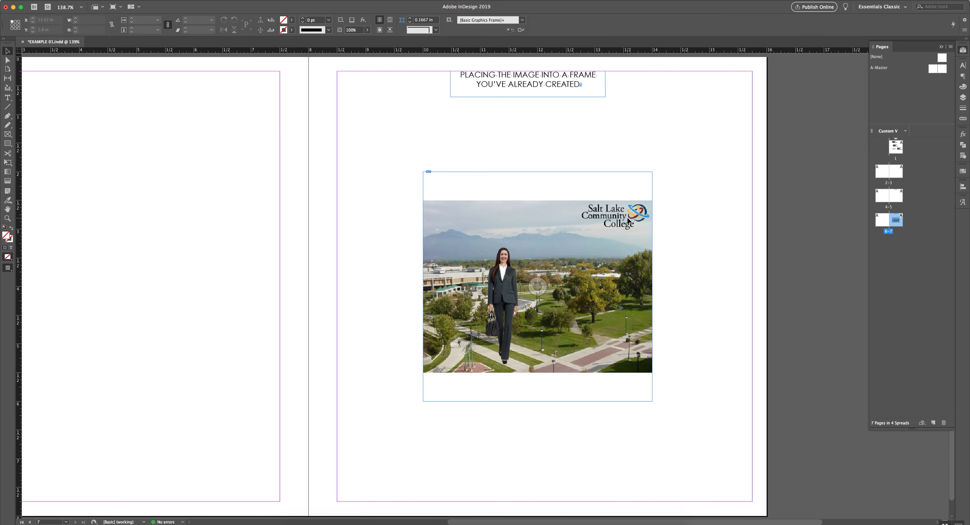
{"action": "left_click", "coordinate": [628, 221]}
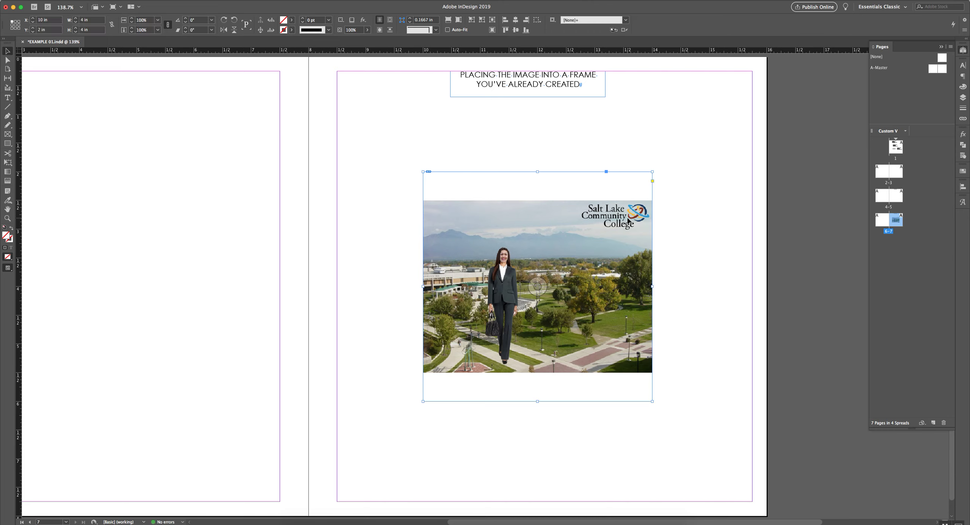
{"action": "left_click", "coordinate": [481, 20]}
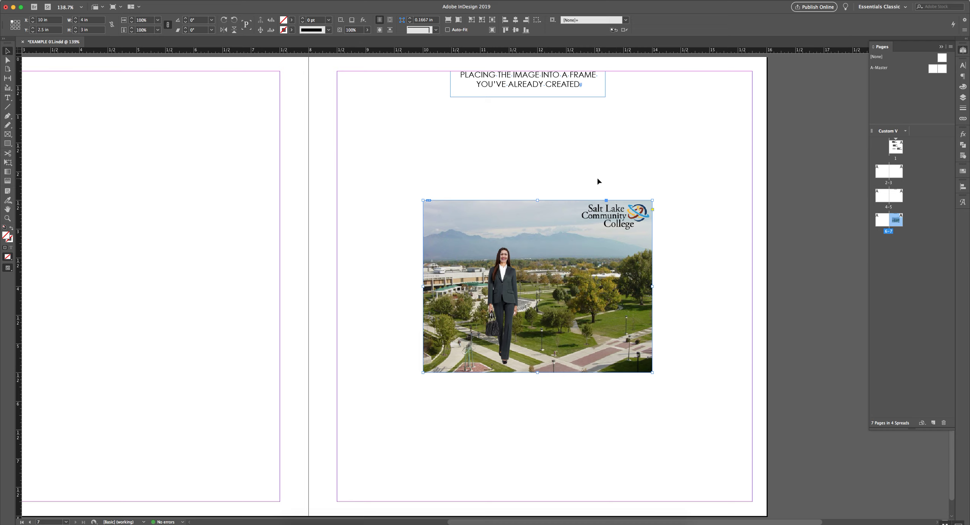
Step: Undo back to the 4 × 4 in frame and fit the whole photo proportionally at 28.8%
{"action": "key", "text": "super+z"}
{"action": "key", "text": "super+z"}
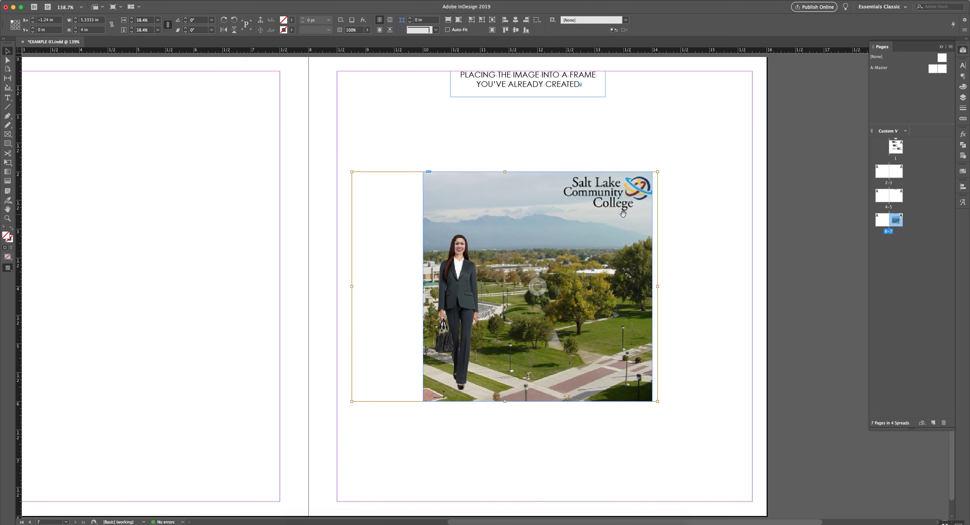
{"action": "key", "text": "Left"}
{"action": "key", "text": "Left"}
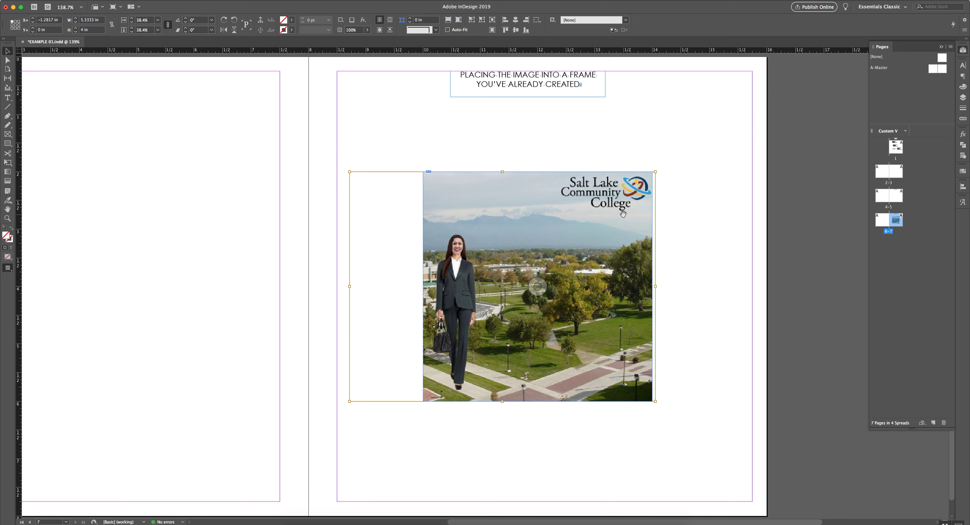
{"action": "left_click", "coordinate": [674, 219]}
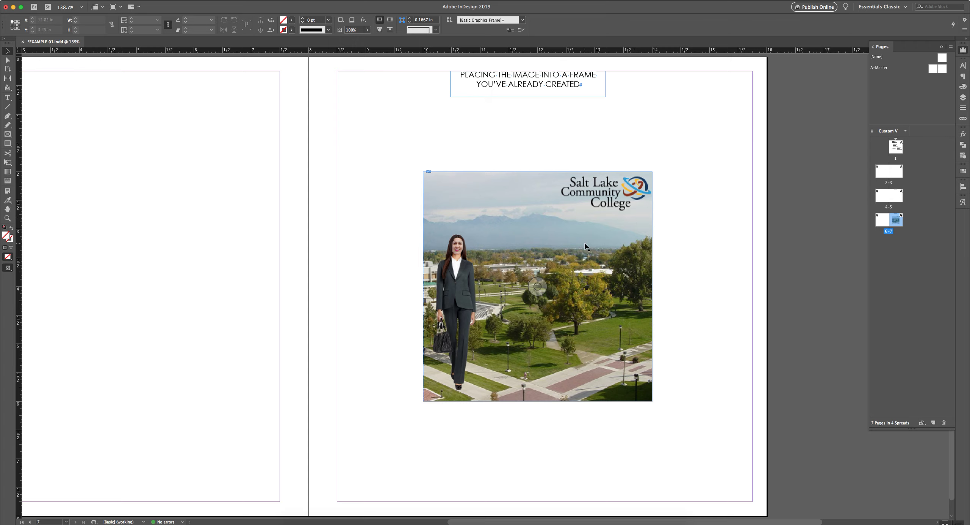
{"action": "left_click", "coordinate": [535, 284]}
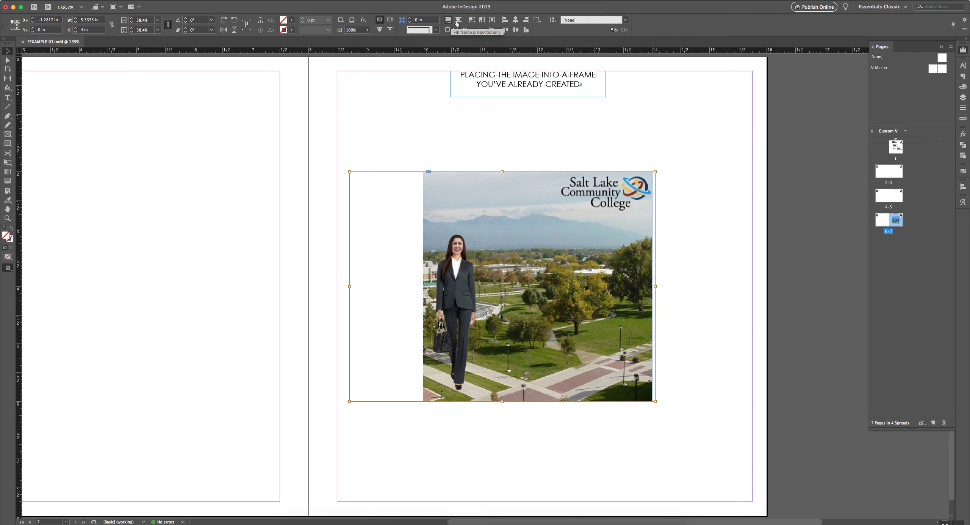
{"action": "left_click", "coordinate": [459, 22]}
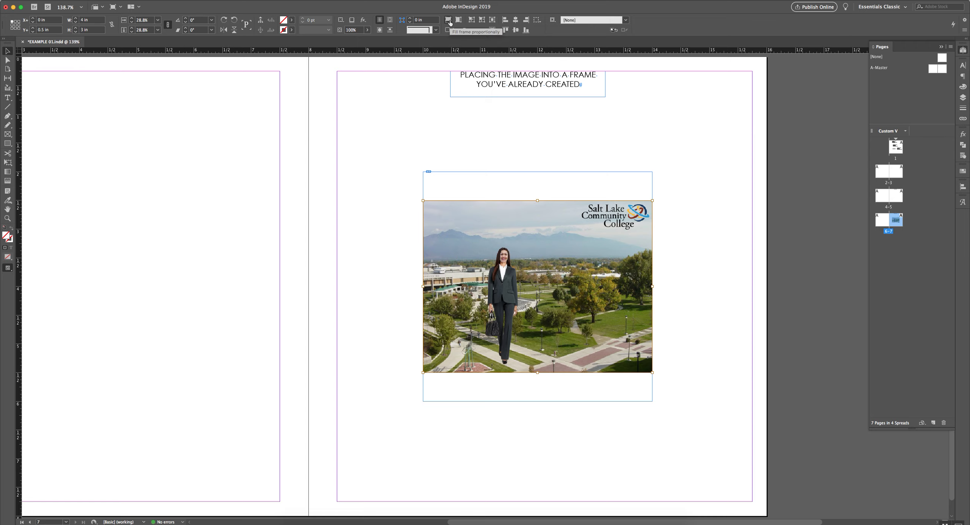
Step: Enlarge the photo to about 51% inside the square frame, reposition it, and nudge the frame
{"action": "left_click", "coordinate": [553, 242]}
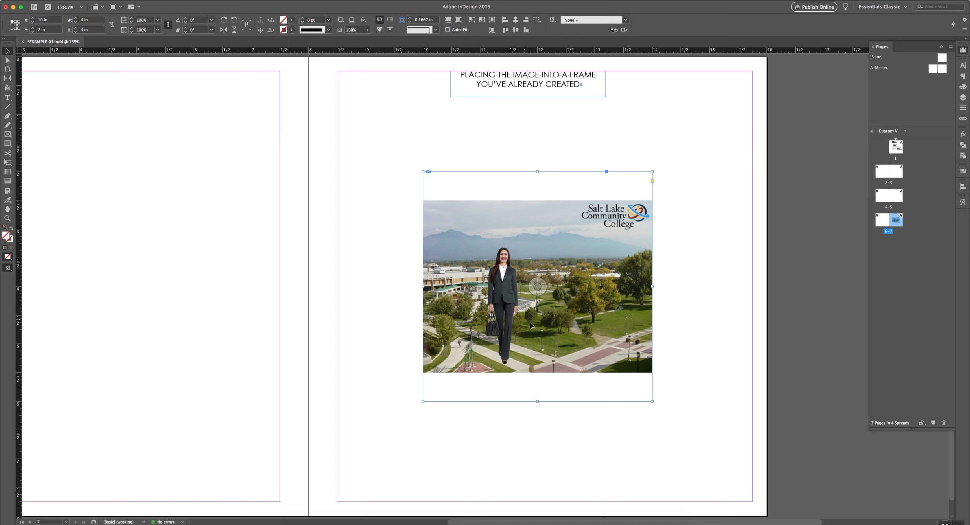
{"action": "left_click", "coordinate": [537, 288]}
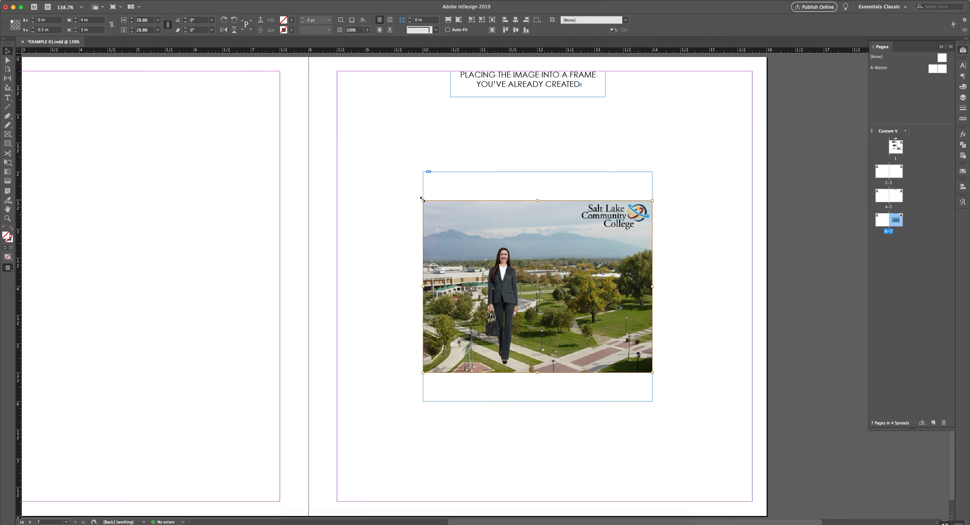
{"action": "left_click_drag", "start_coordinate": [422, 199], "coordinate": [324, 126]}
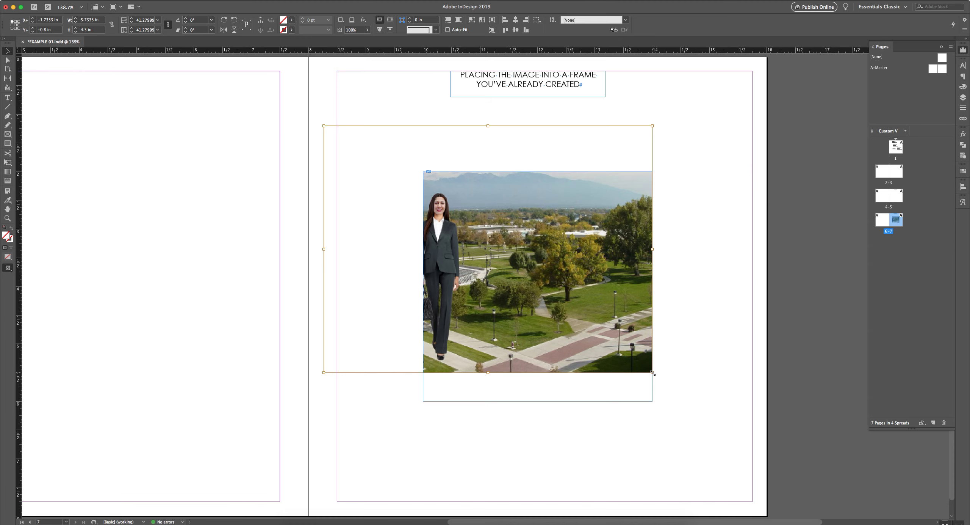
{"action": "left_click_drag", "start_coordinate": [652, 372], "coordinate": [731, 432]}
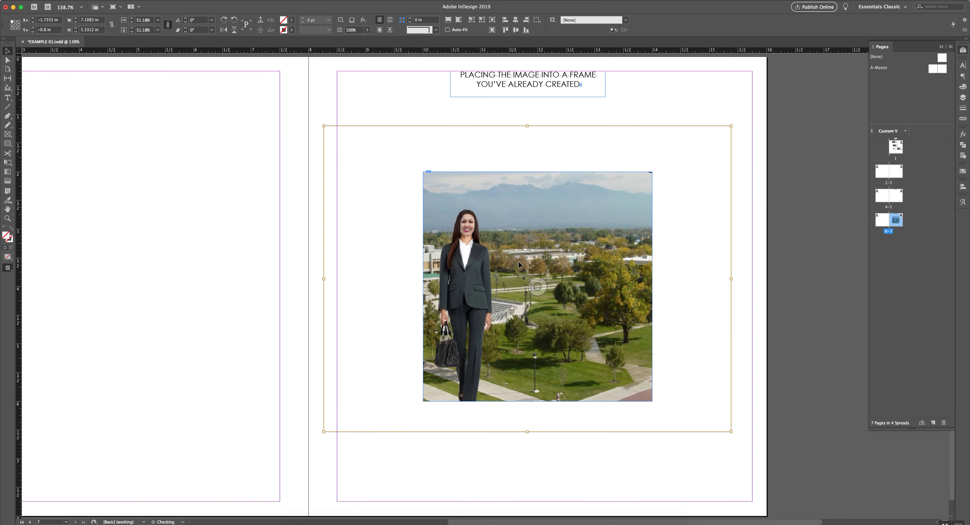
{"action": "left_click_drag", "start_coordinate": [538, 287], "coordinate": [582, 276]}
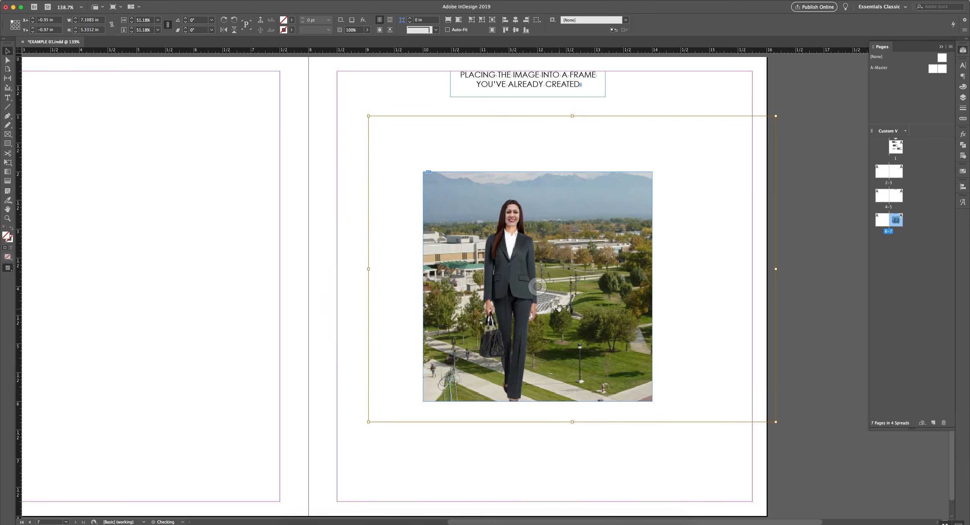
{"action": "left_click_drag", "start_coordinate": [559, 309], "coordinate": [591, 313]}
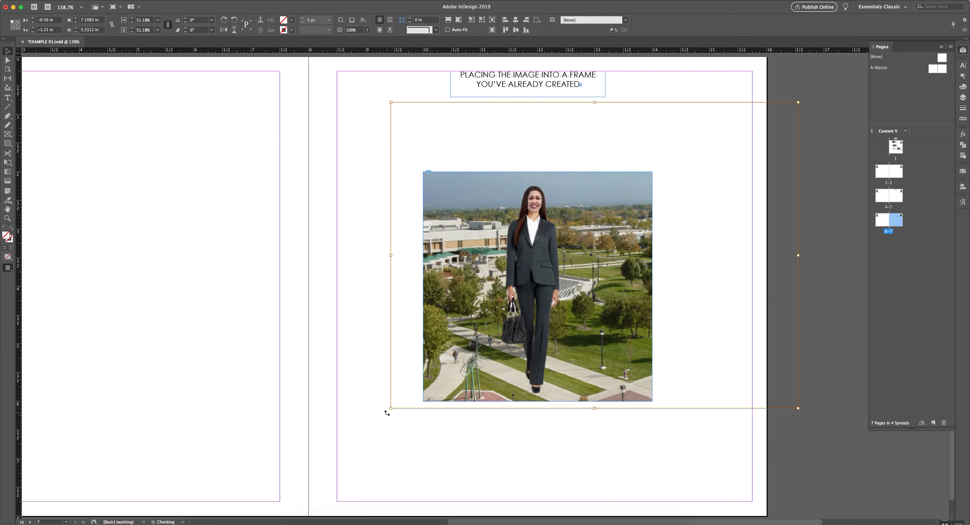
{"action": "left_click_drag", "start_coordinate": [390, 408], "coordinate": [377, 420]}
{"action": "left_click_drag", "start_coordinate": [594, 336], "coordinate": [601, 327]}
{"action": "left_click", "coordinate": [593, 448]}
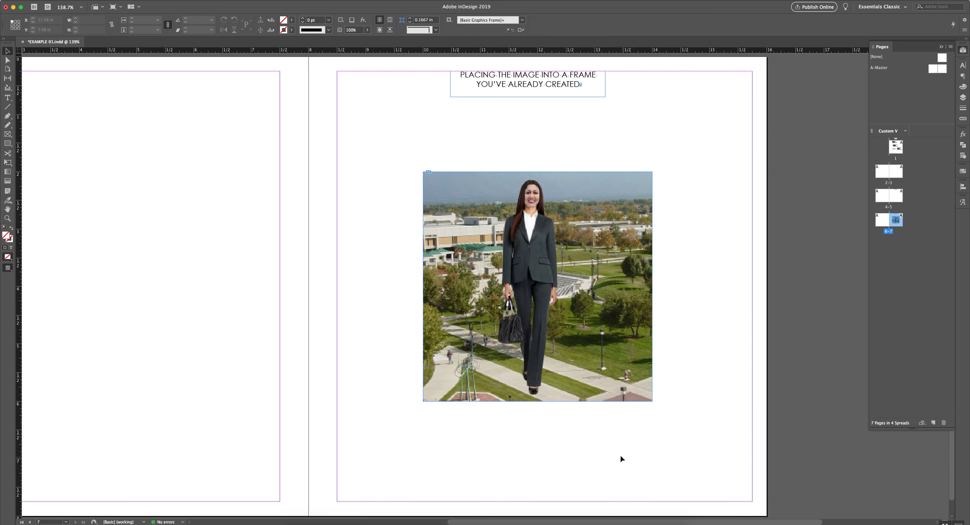
{"action": "left_click_drag", "start_coordinate": [632, 244], "coordinate": [625, 263]}
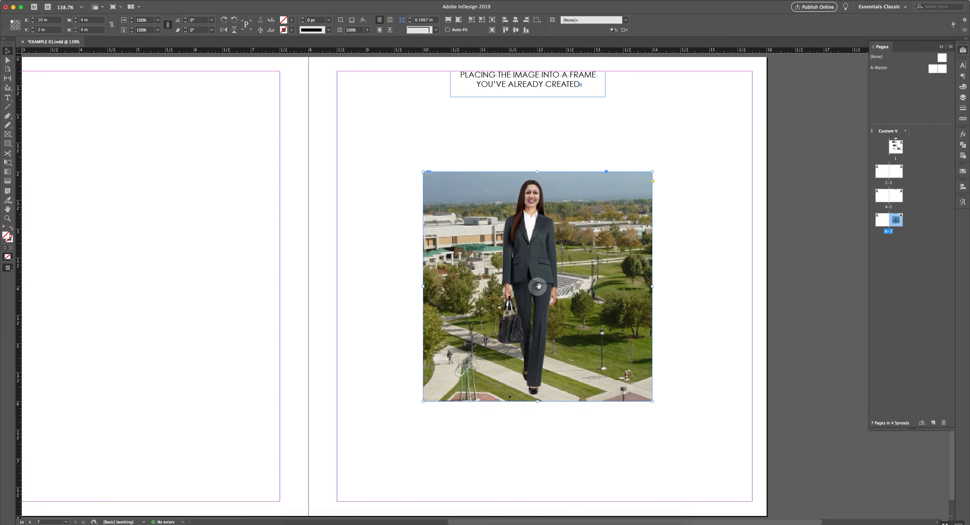
Step: Nudge the suited-woman photo within its frame so her full figure sits centrally
{"action": "left_click", "coordinate": [538, 286]}
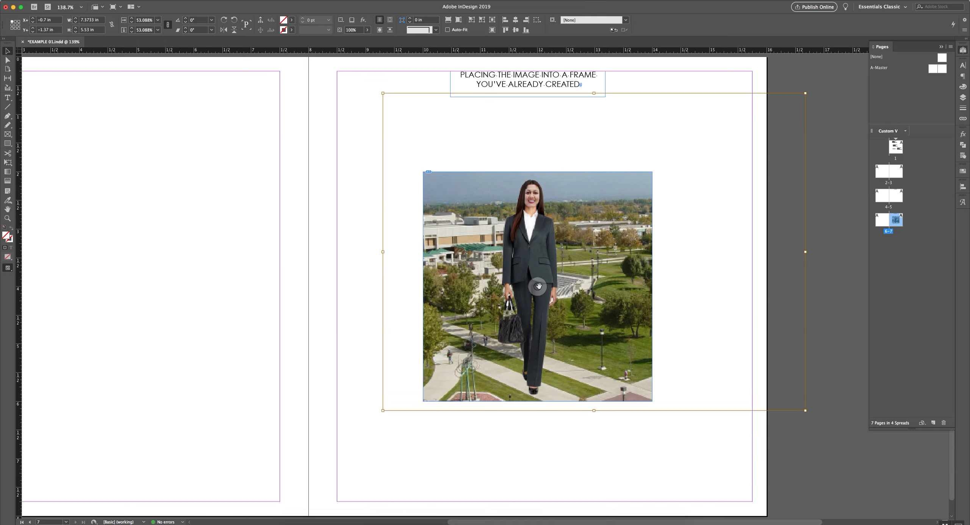
{"action": "mouse_move", "coordinate": [539, 286]}
{"action": "left_mouse_down"}
{"action": "mouse_move", "coordinate": [508, 292]}
{"action": "mouse_move", "coordinate": [544, 289]}
{"action": "left_mouse_up"}
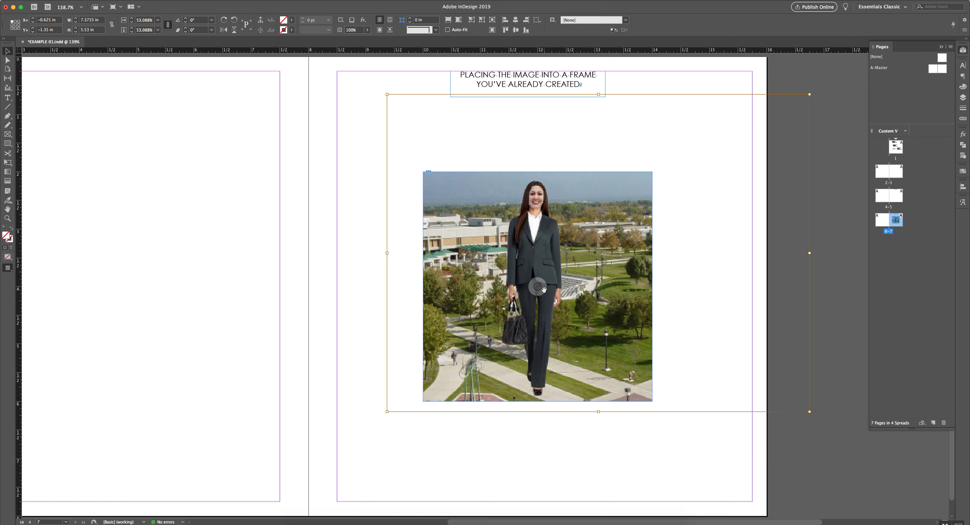
{"action": "left_click", "coordinate": [558, 426]}
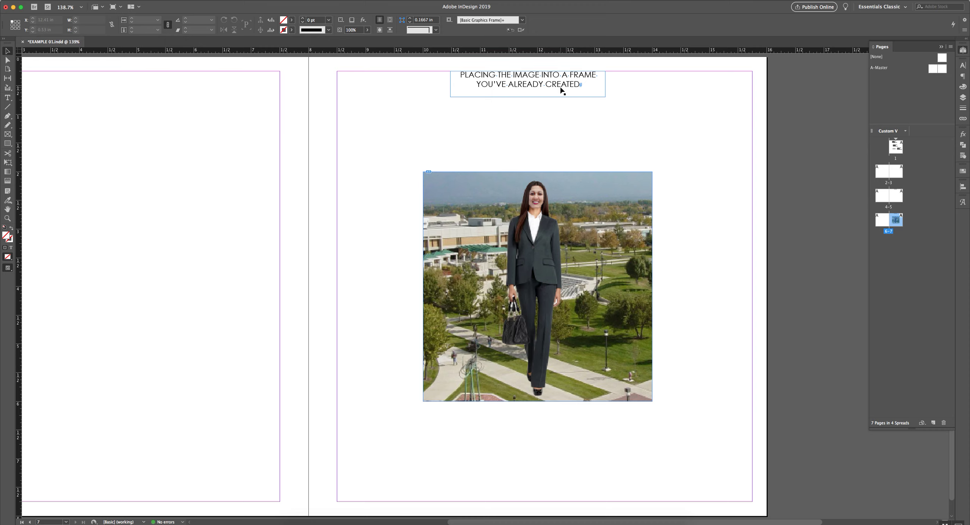
{"action": "left_click", "coordinate": [542, 194]}
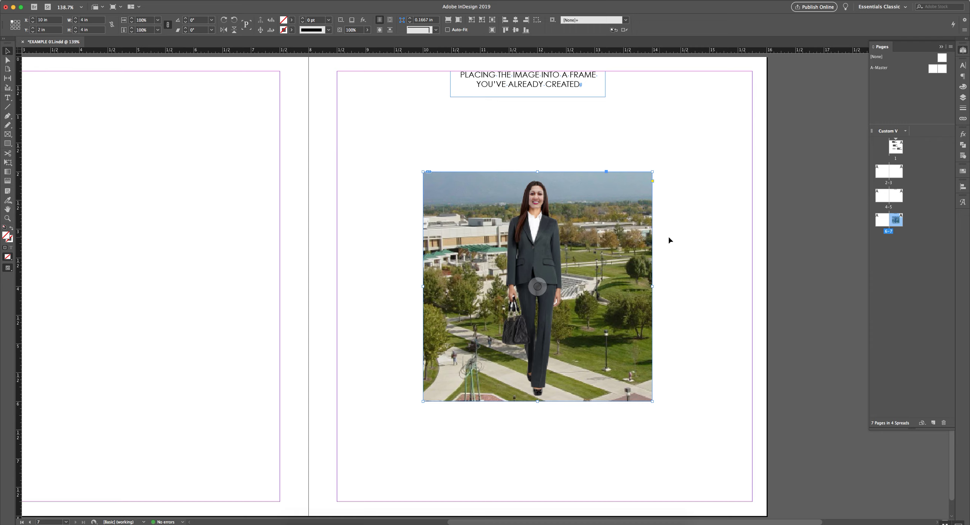
{"action": "left_click", "coordinate": [686, 239]}
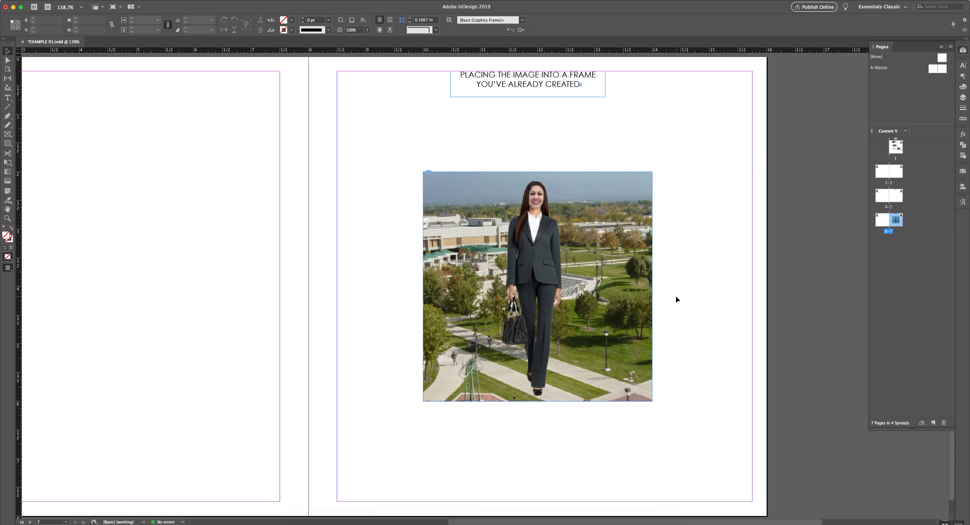
Step: Set Display Performance to High Quality Display from the pasteboard's context menu
{"action": "right_click", "coordinate": [692, 265]}
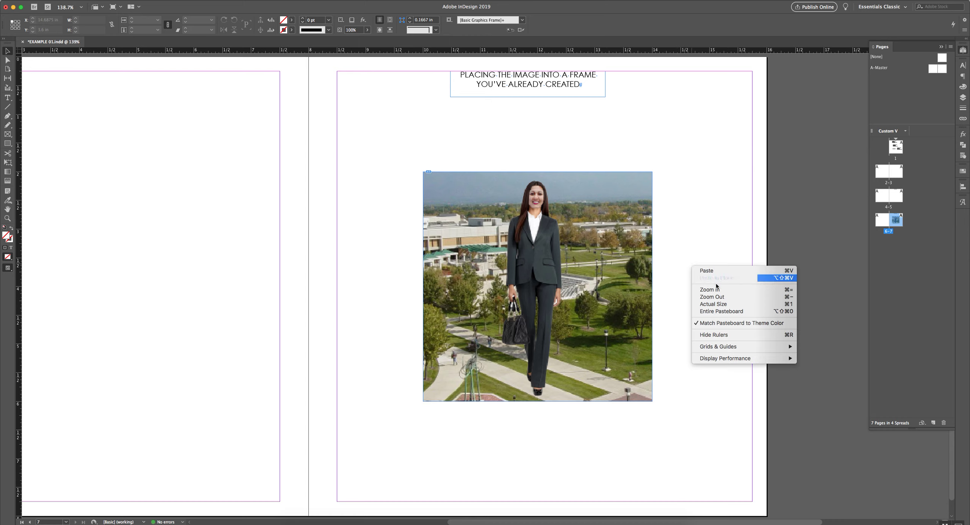
{"action": "mouse_move", "coordinate": [744, 359]}
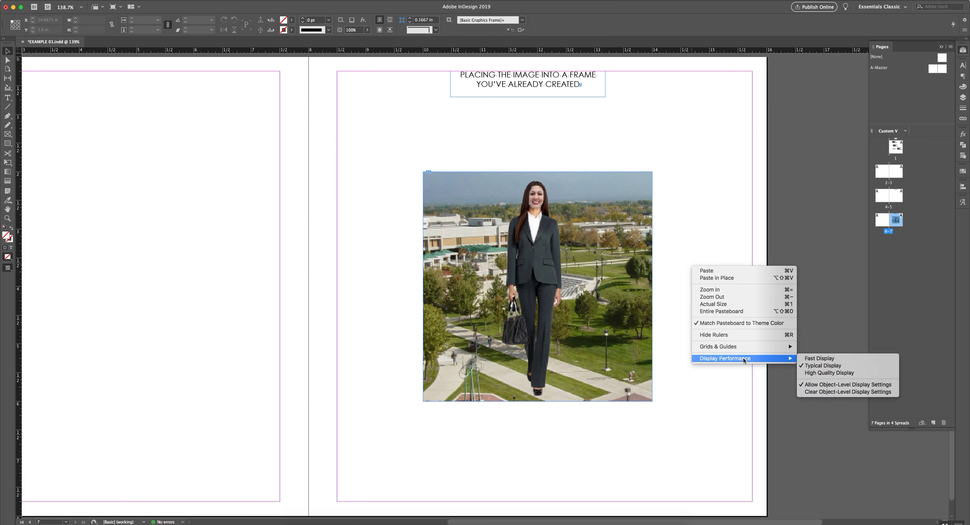
{"action": "left_click", "coordinate": [832, 373]}
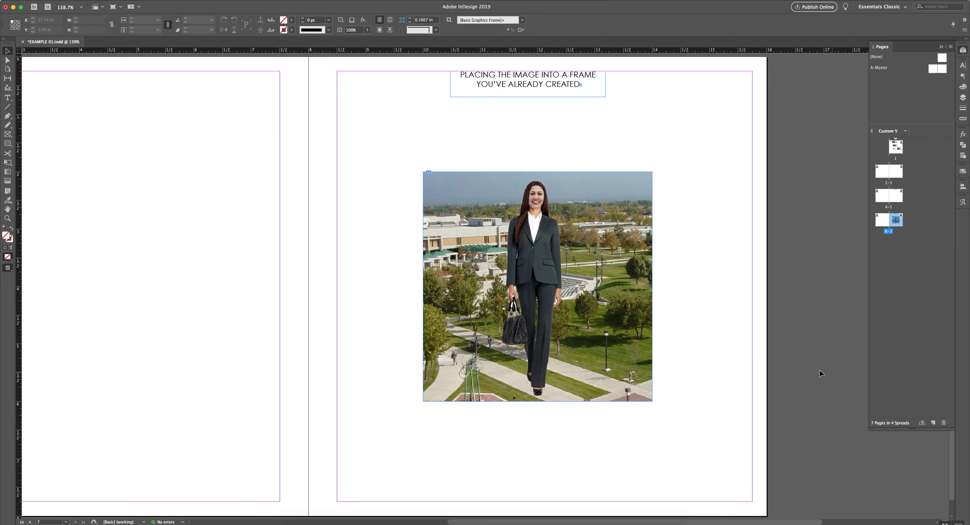
{"action": "right_click", "coordinate": [739, 88]}
{"action": "key", "text": "Escape"}
{"action": "right_click", "coordinate": [703, 91]}
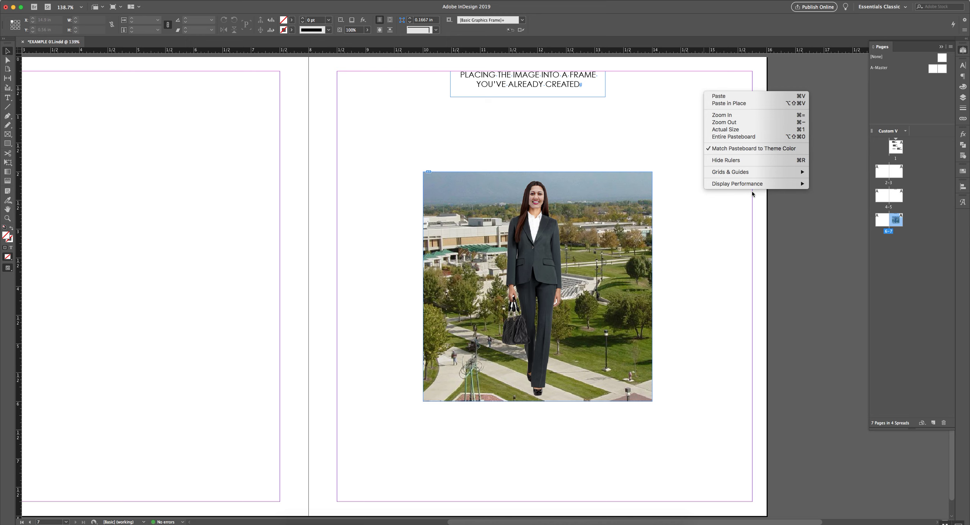
{"action": "mouse_move", "coordinate": [754, 185]}
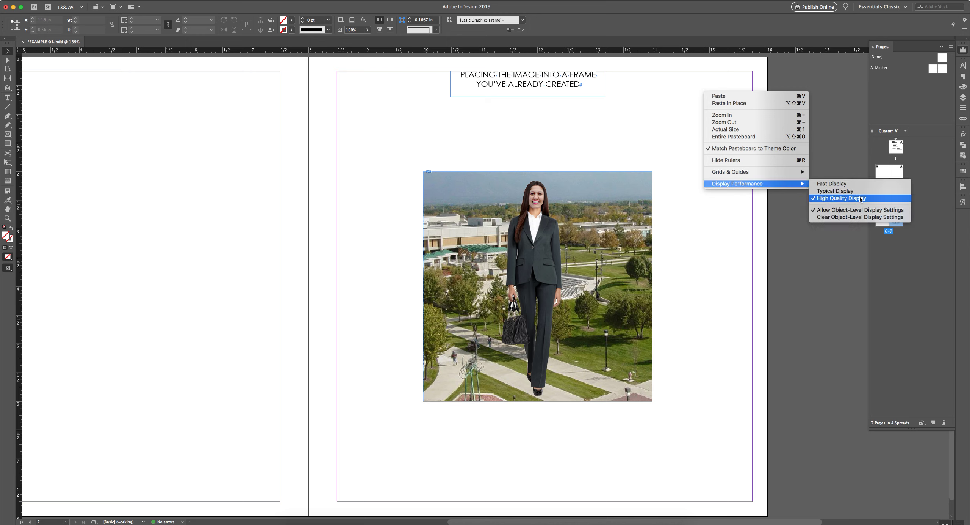
{"action": "key", "text": "Escape"}
{"action": "left_click", "coordinate": [538, 286]}
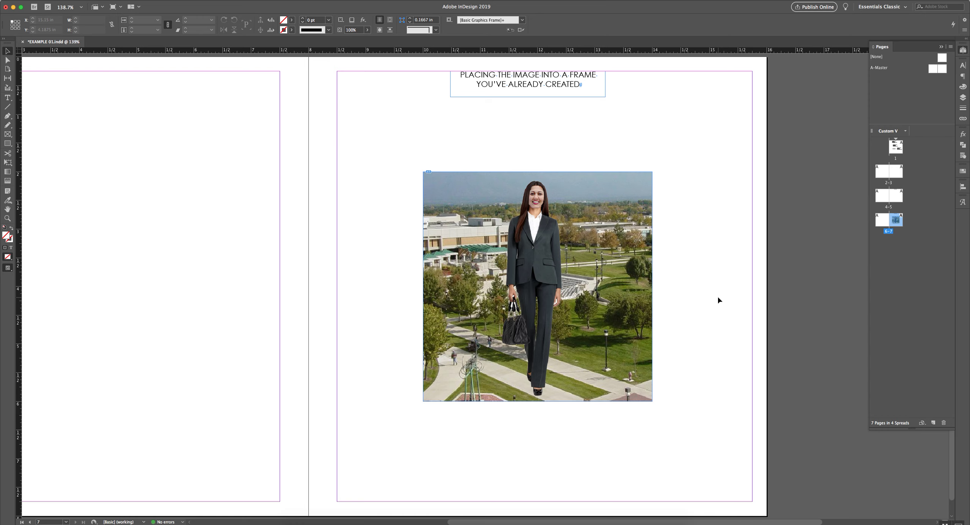
{"action": "left_click", "coordinate": [537, 286]}
Step: Toggle to Typical Display once, then switch back to High Quality Display
{"action": "right_click", "coordinate": [682, 134]}
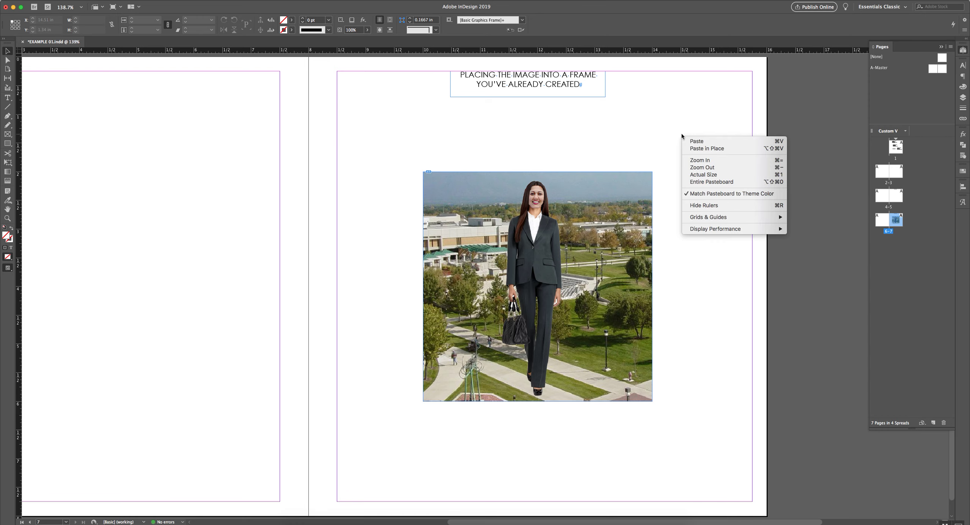
{"action": "mouse_move", "coordinate": [729, 229]}
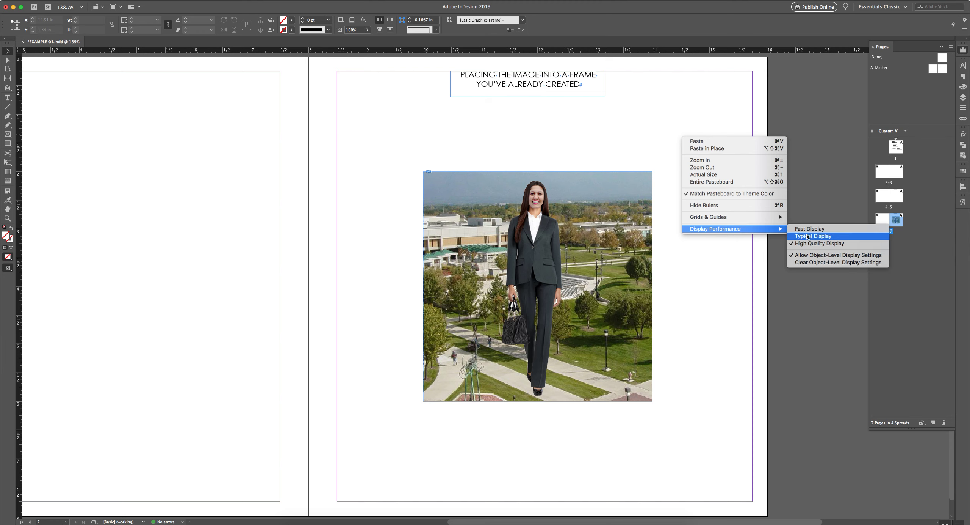
{"action": "left_click", "coordinate": [808, 236]}
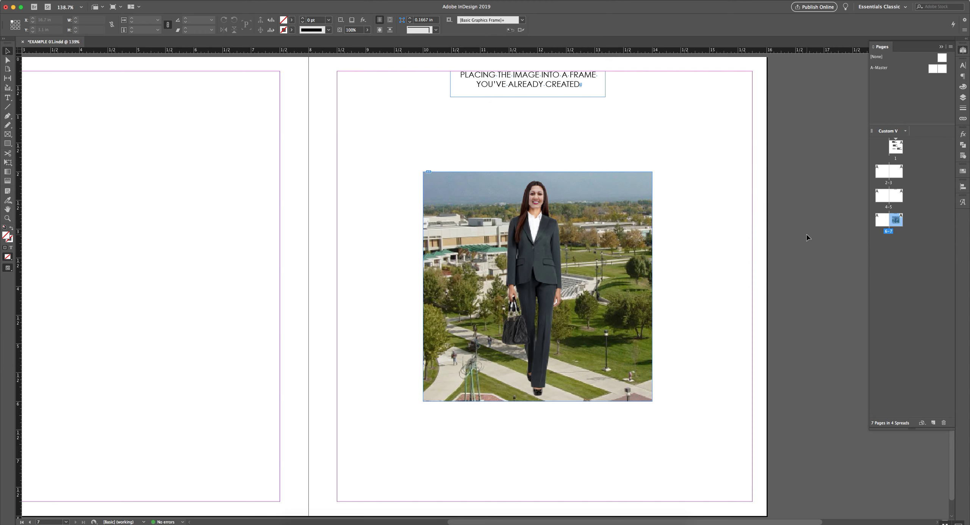
{"action": "left_click", "coordinate": [608, 220]}
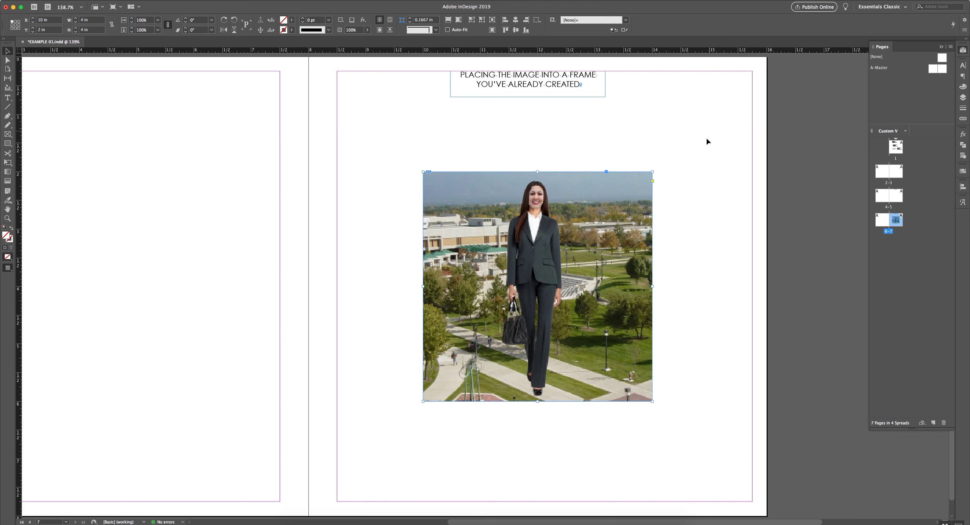
{"action": "left_click", "coordinate": [702, 122]}
{"action": "right_click", "coordinate": [703, 122]}
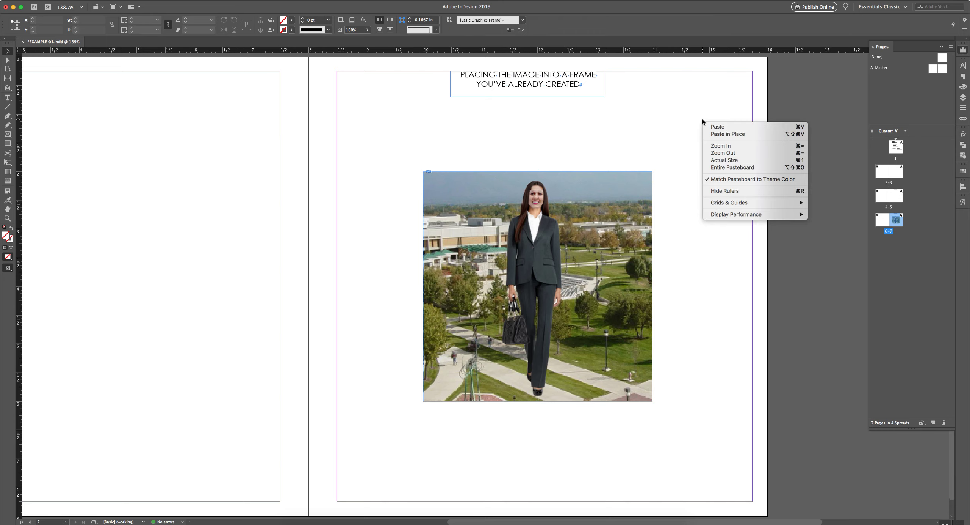
{"action": "mouse_move", "coordinate": [766, 216]}
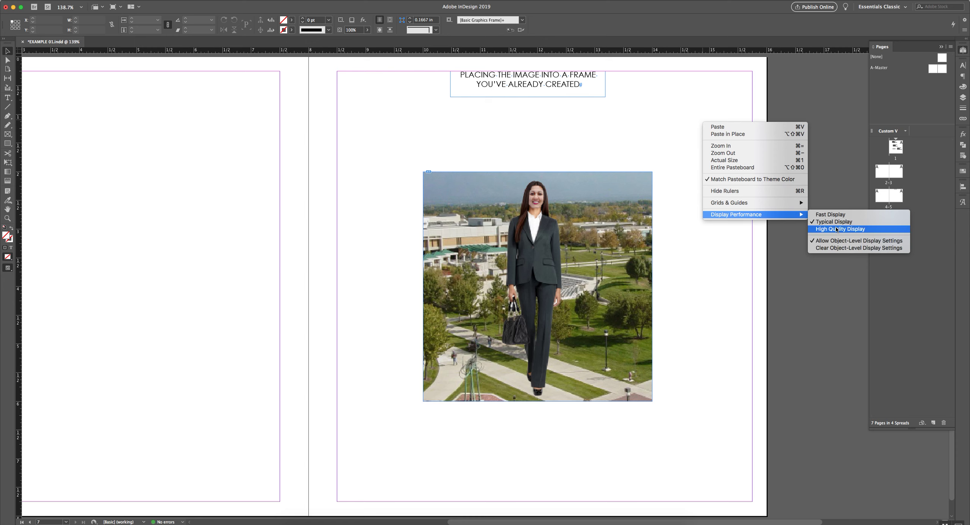
{"action": "left_click", "coordinate": [837, 230]}
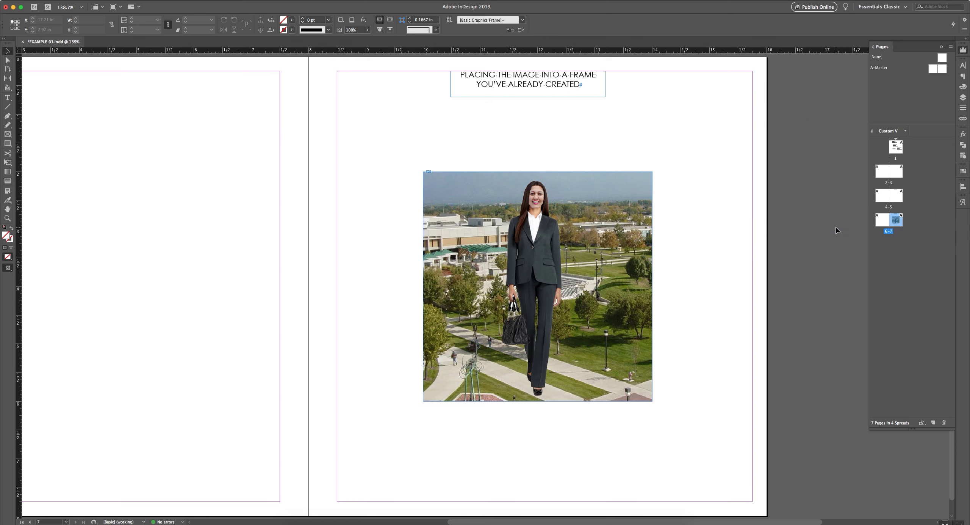
Step: On spread 4–5, place 01 PHOTOSHOP FILE EXAMPLE.jpg at full size beneath the 'placing directly' heading
{"action": "double_click", "coordinate": [900, 196]}
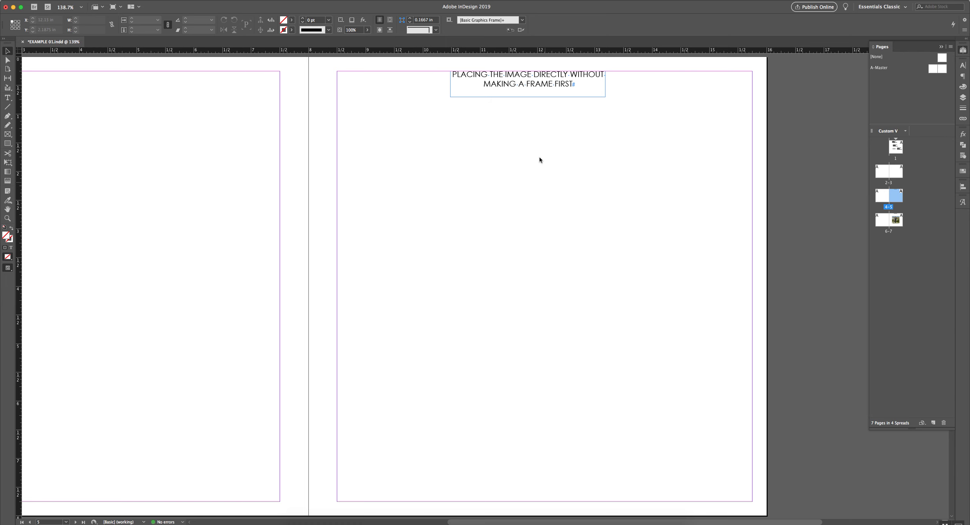
{"action": "key", "text": "super+d"}
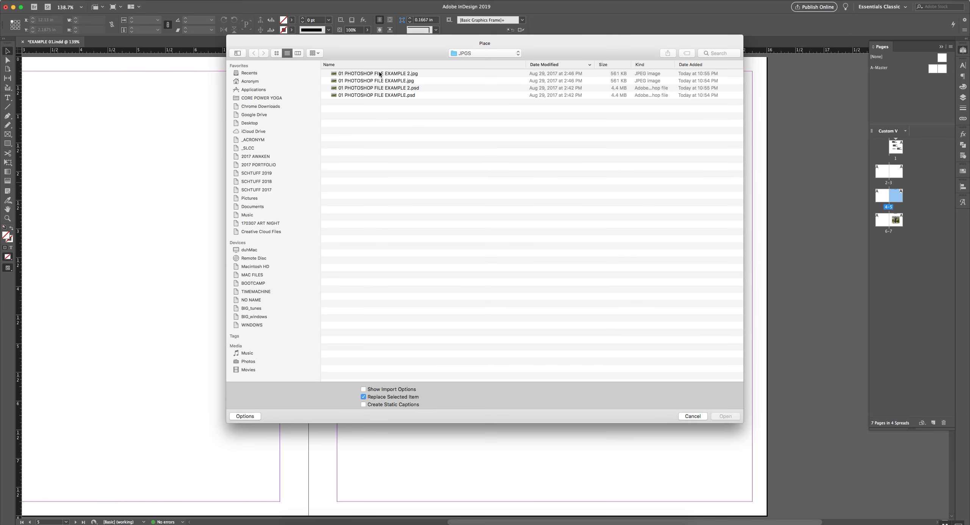
{"action": "left_click", "coordinate": [379, 73]}
{"action": "left_click", "coordinate": [381, 81]}
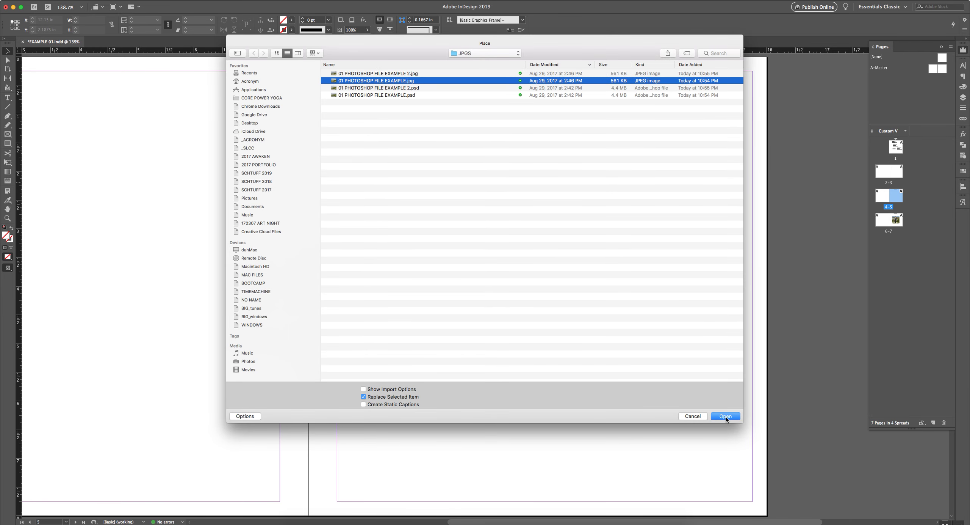
{"action": "left_click", "coordinate": [725, 416]}
{"action": "left_click", "coordinate": [726, 415]}
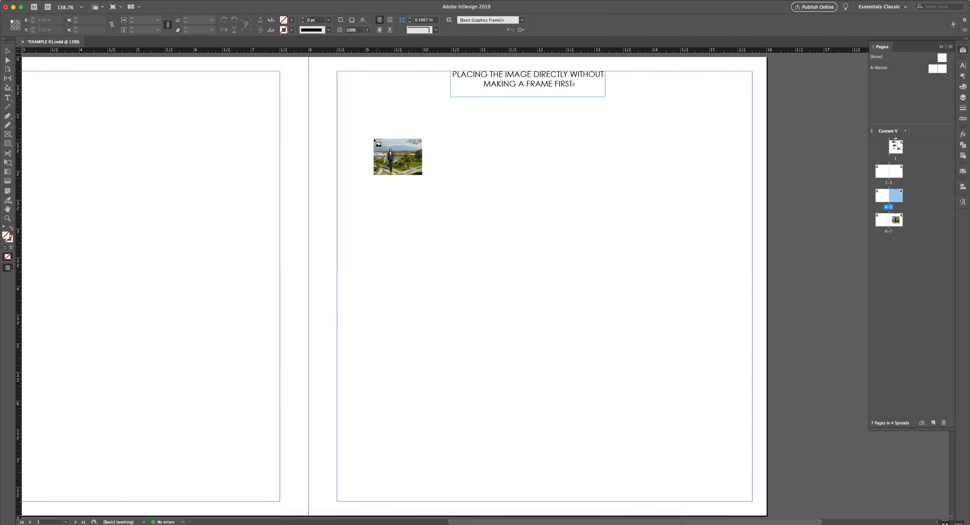
{"action": "left_click", "coordinate": [352, 127]}
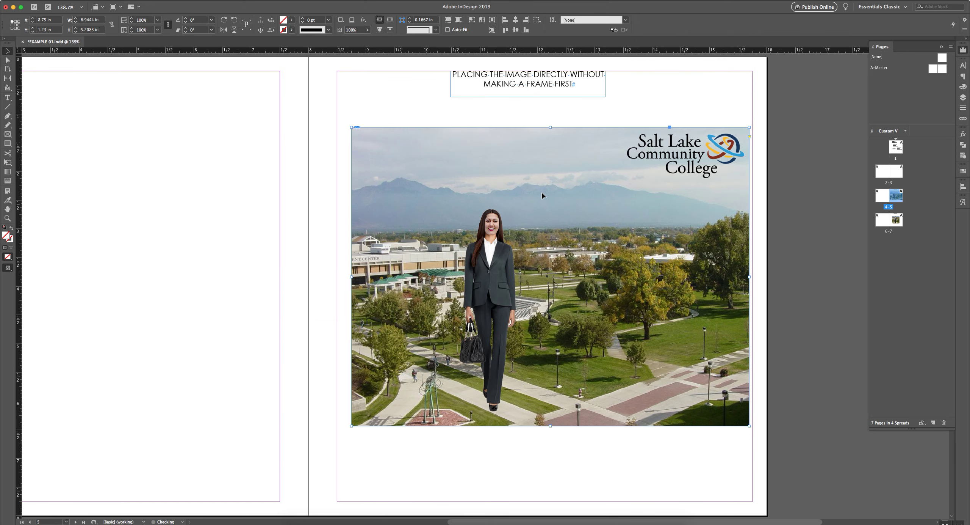
{"action": "mouse_move", "coordinate": [543, 177]}
{"action": "left_mouse_down"}
{"action": "mouse_move", "coordinate": [531, 176]}
{"action": "mouse_move", "coordinate": [538, 186]}
{"action": "left_mouse_up"}
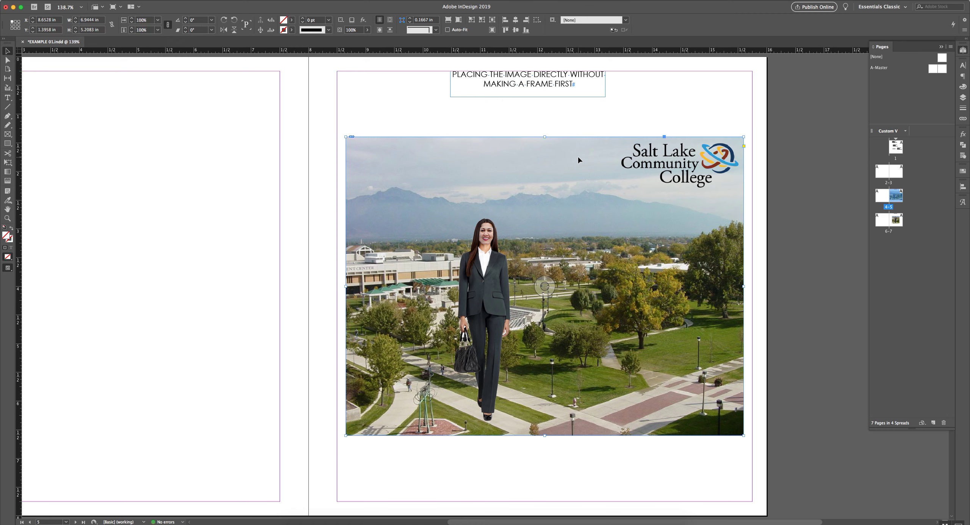
{"action": "left_click", "coordinate": [605, 117]}
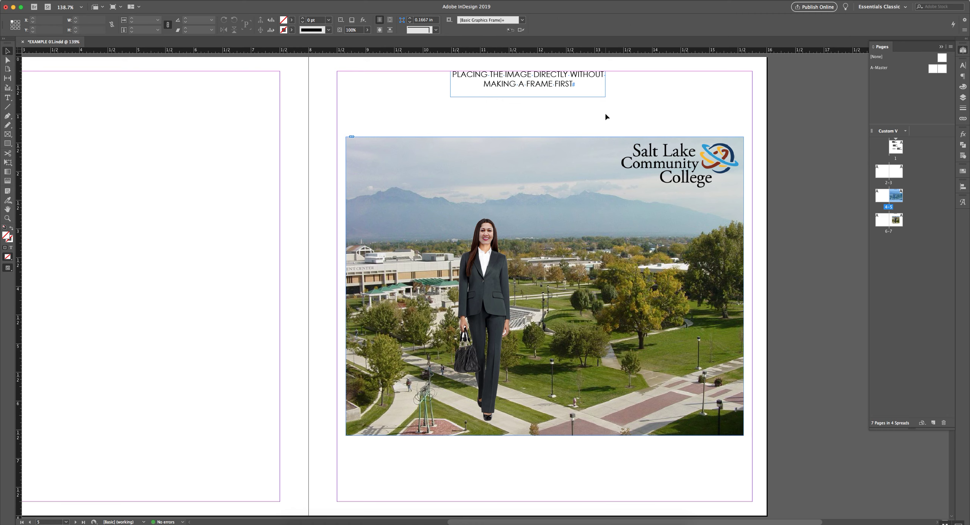
Step: Place the plant illustration .eps file directly onto the spread as a trial
{"action": "key", "text": "super+d"}
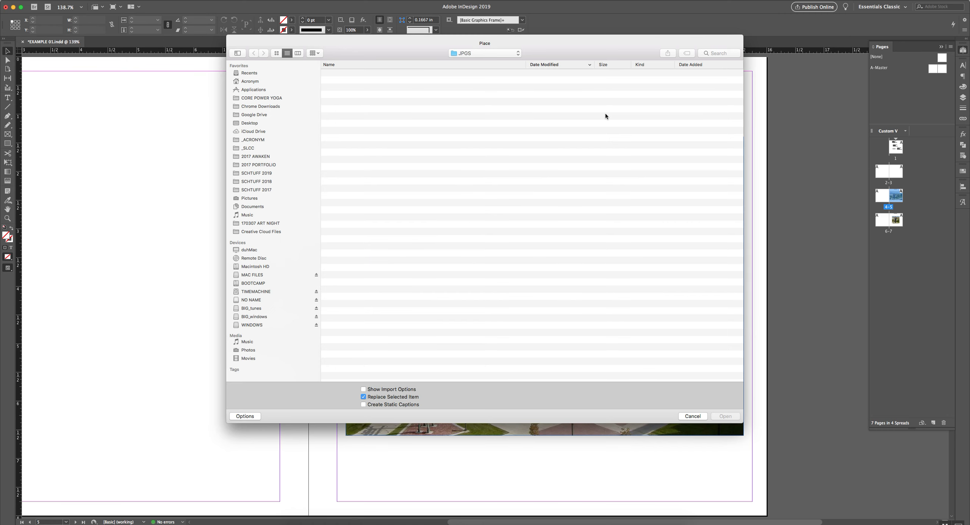
{"action": "left_click", "coordinate": [263, 107]}
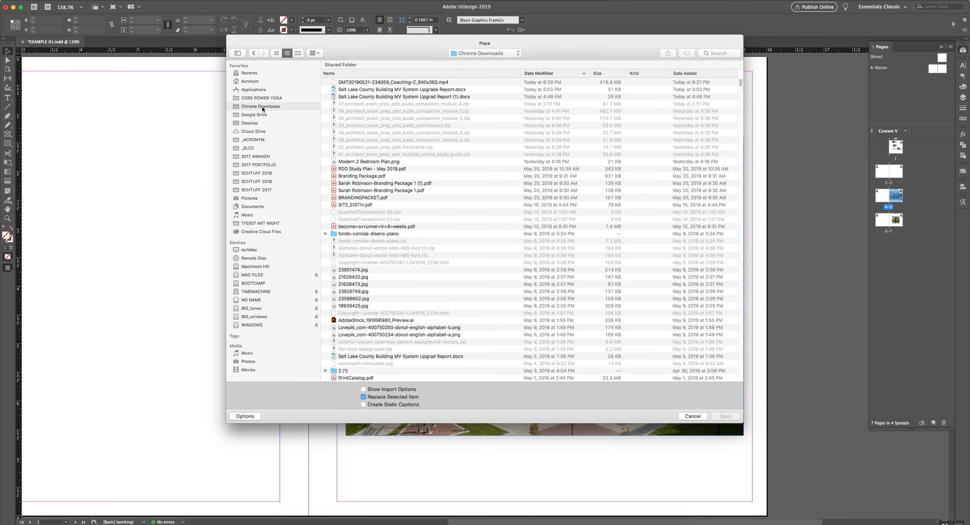
{"action": "left_click", "coordinate": [369, 271]}
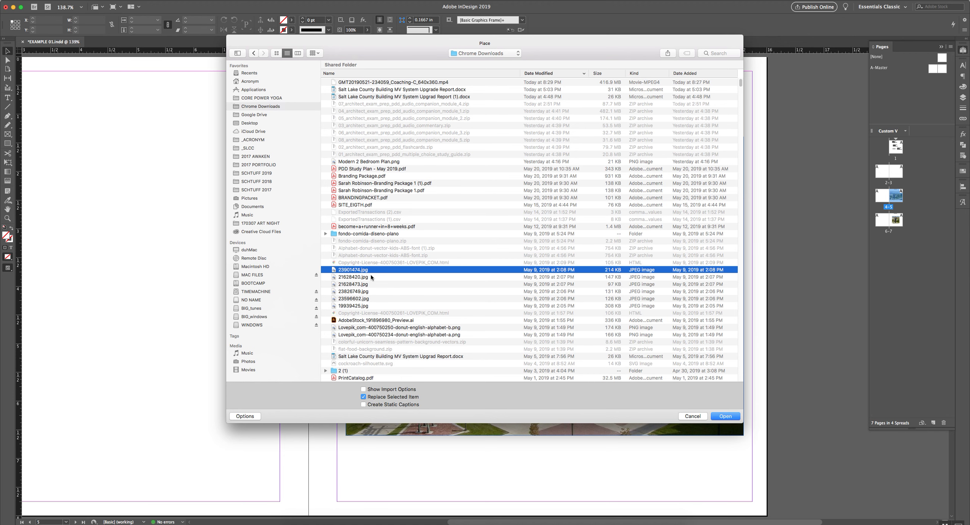
{"action": "scroll", "coordinate": [371, 277], "scroll_direction": "down", "scroll_amount": 2}
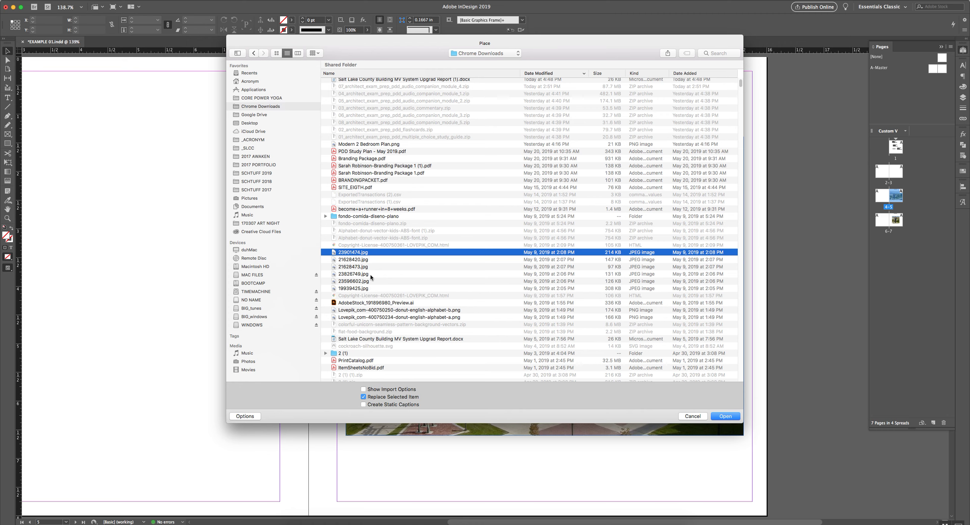
{"action": "scroll", "coordinate": [371, 276], "scroll_direction": "down", "scroll_amount": 10}
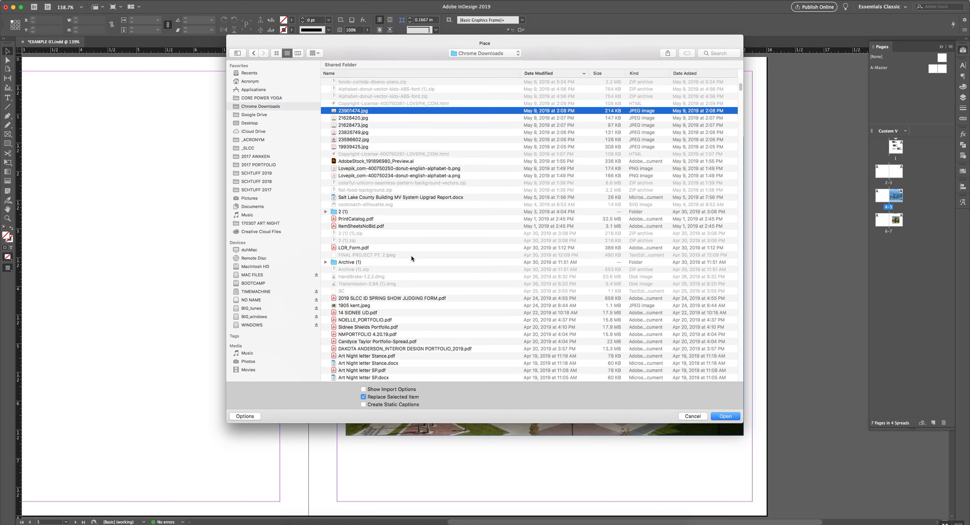
{"action": "scroll", "coordinate": [424, 242], "scroll_direction": "down", "scroll_amount": 6}
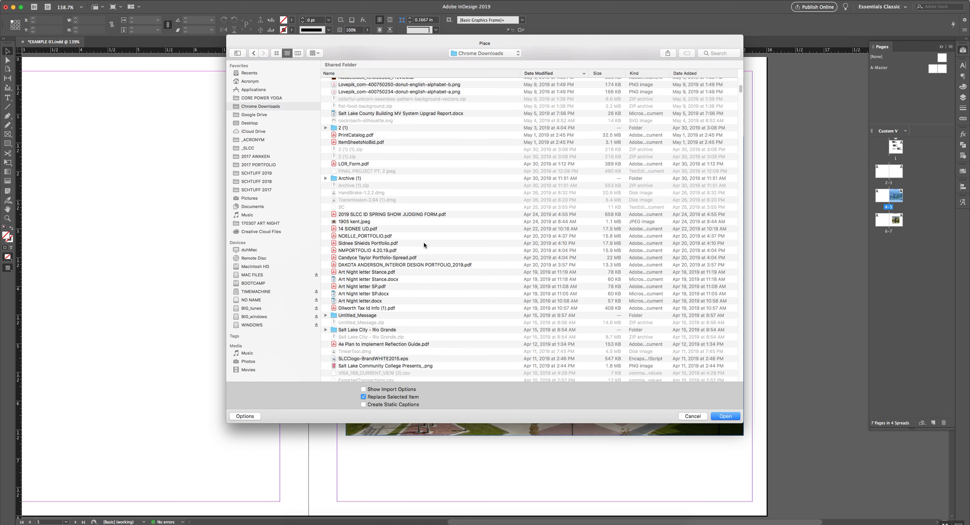
{"action": "scroll", "coordinate": [424, 244], "scroll_direction": "down", "scroll_amount": 7}
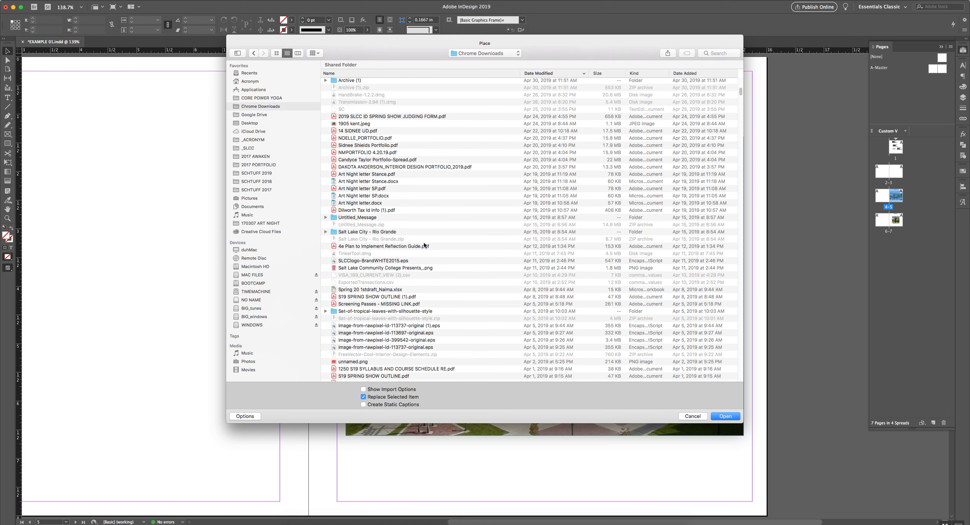
{"action": "left_click", "coordinate": [408, 339]}
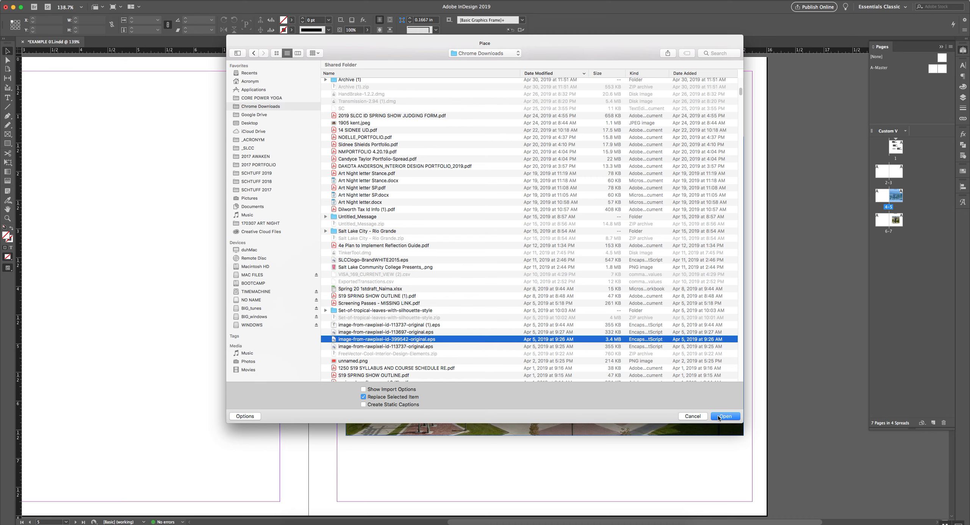
{"action": "left_click", "coordinate": [719, 418]}
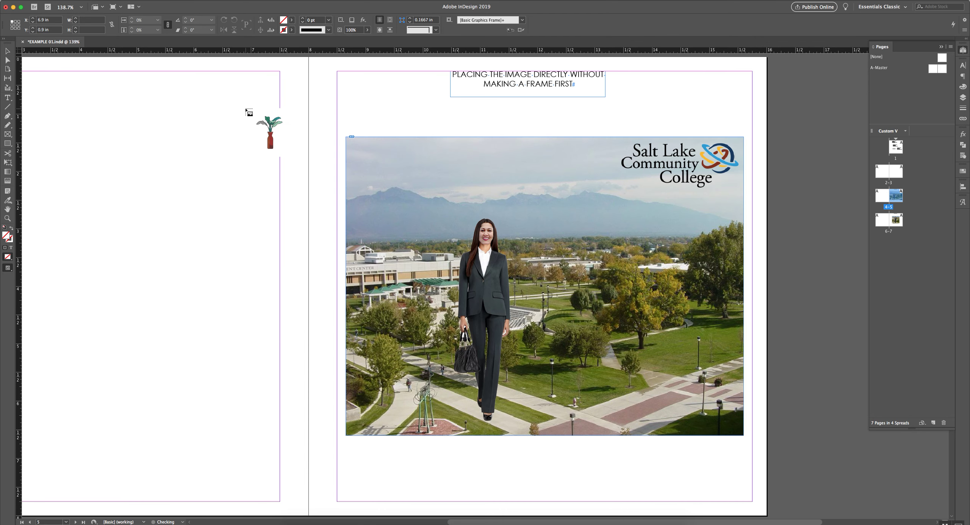
{"action": "left_click_drag", "start_coordinate": [247, 110], "coordinate": [246, 108]}
Step: Move the plant around page 5, then undo both the plant and campus photo placements
{"action": "left_click_drag", "start_coordinate": [733, 471], "coordinate": [550, 290]}
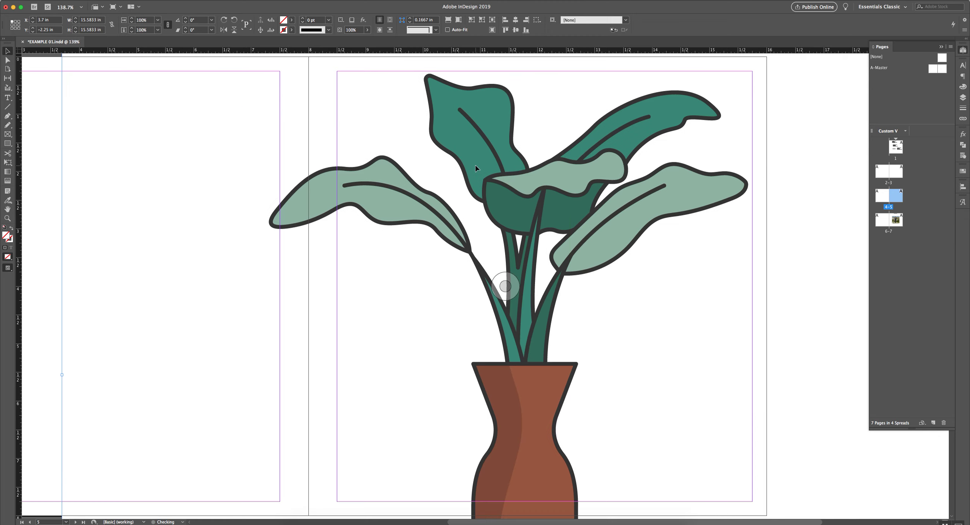
{"action": "left_click_drag", "start_coordinate": [508, 516], "coordinate": [475, 269]}
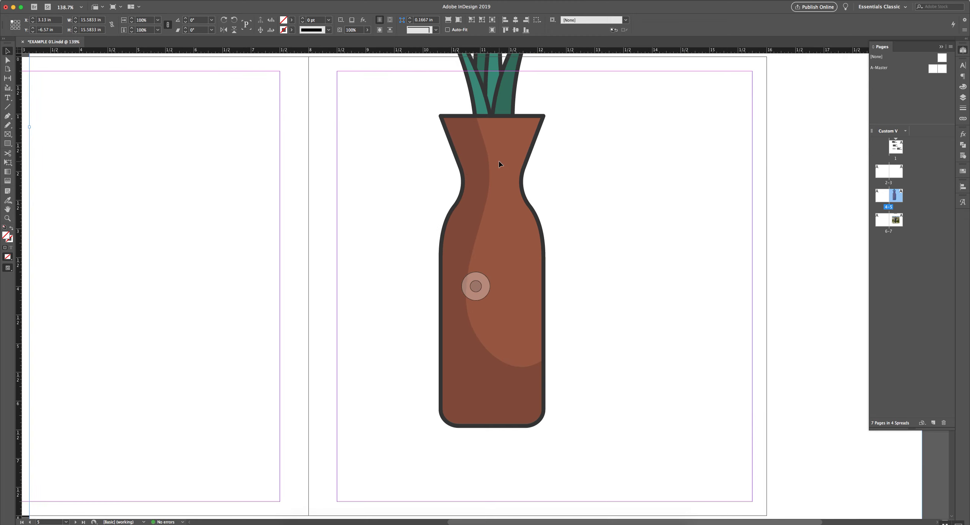
{"action": "left_click_drag", "start_coordinate": [498, 164], "coordinate": [509, 298]}
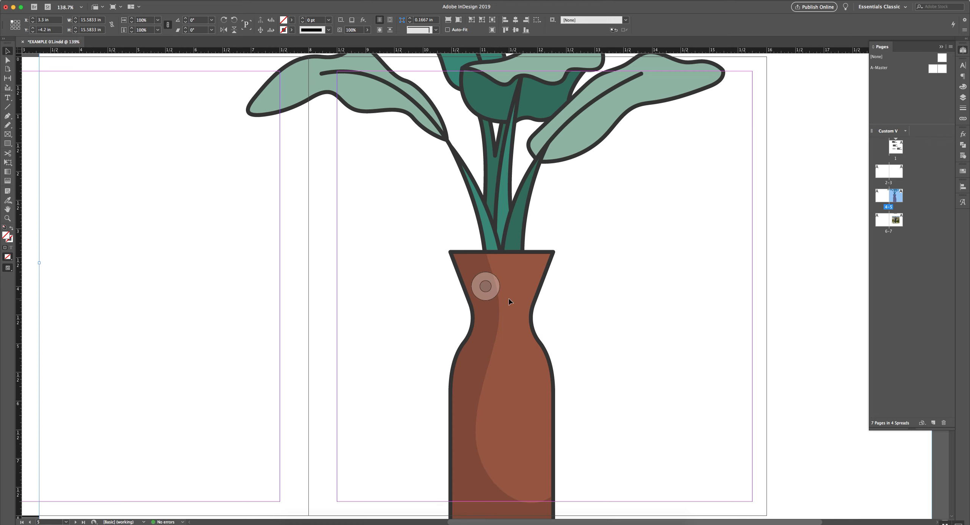
{"action": "key", "text": "super+z"}
{"action": "key", "text": "super+z"}
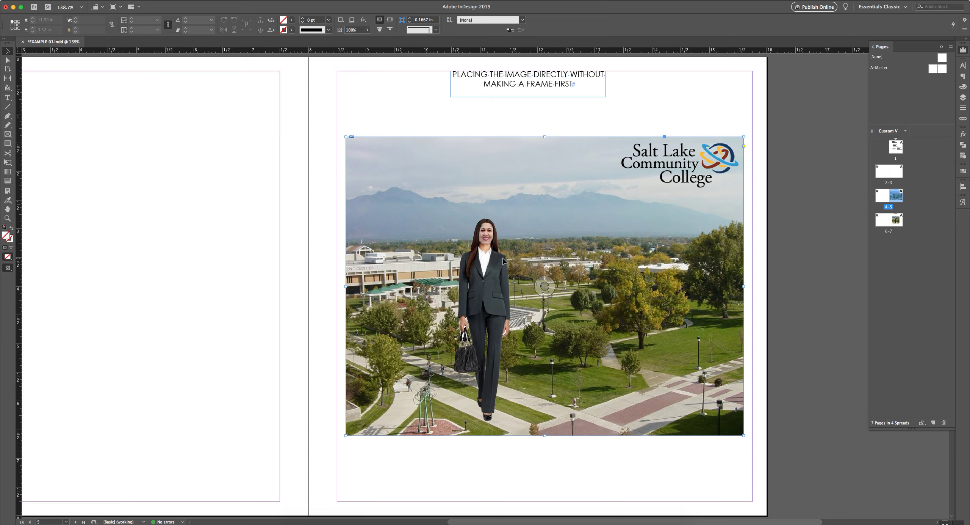
{"action": "key", "text": "super+z"}
Step: Draw an empty frame below the title and place image-from-rawpixel-id-399542-original.eps into it
{"action": "key", "text": "f"}
{"action": "mouse_move", "coordinate": [432, 172]}
{"action": "left_mouse_down"}
{"action": "mouse_move", "coordinate": [512, 260]}
{"action": "mouse_move", "coordinate": [664, 375]}
{"action": "left_mouse_up"}
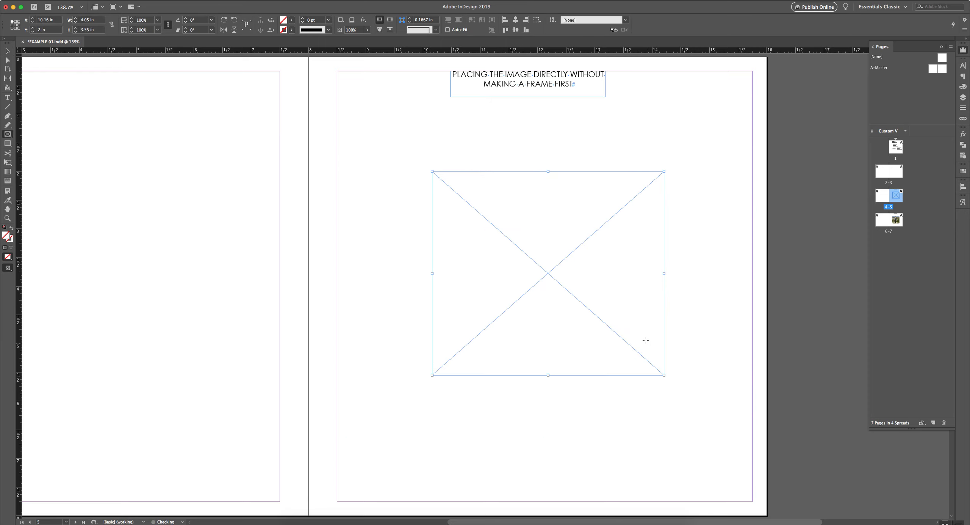
{"action": "key", "text": "super+d"}
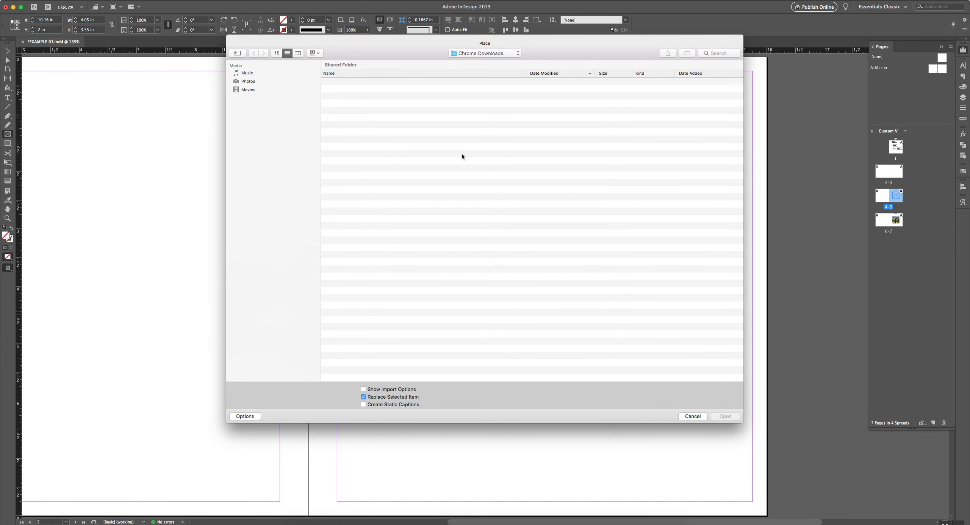
{"action": "scroll", "coordinate": [393, 239], "scroll_direction": "down", "scroll_amount": 10}
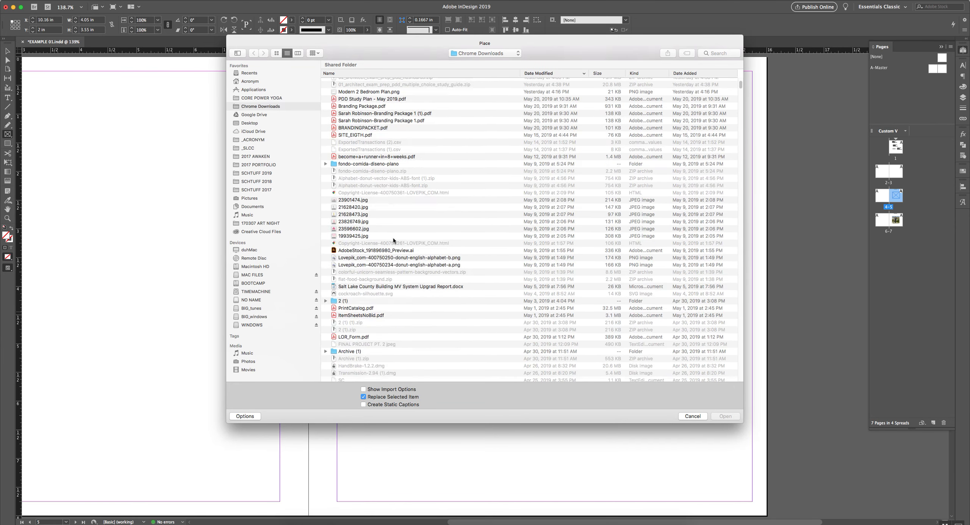
{"action": "scroll", "coordinate": [392, 239], "scroll_direction": "down", "scroll_amount": 2}
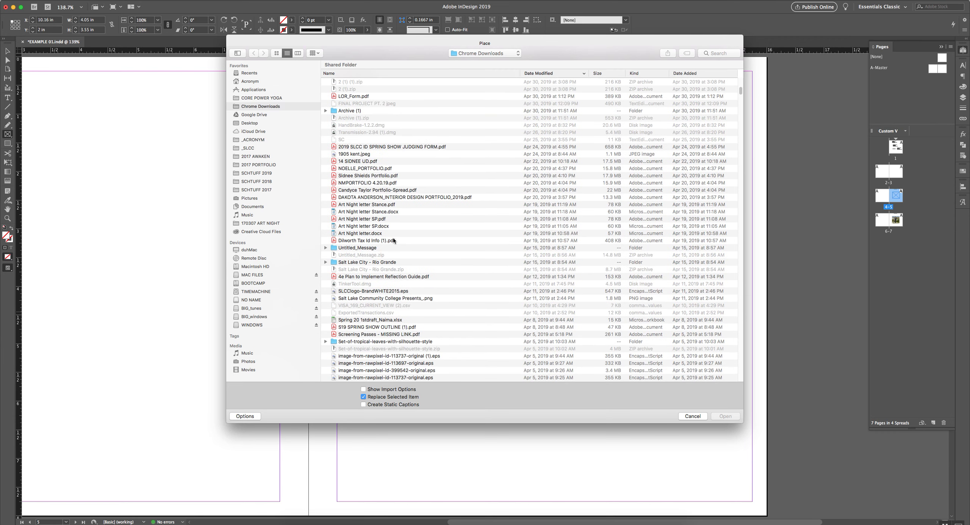
{"action": "scroll", "coordinate": [393, 239], "scroll_direction": "down", "scroll_amount": 2}
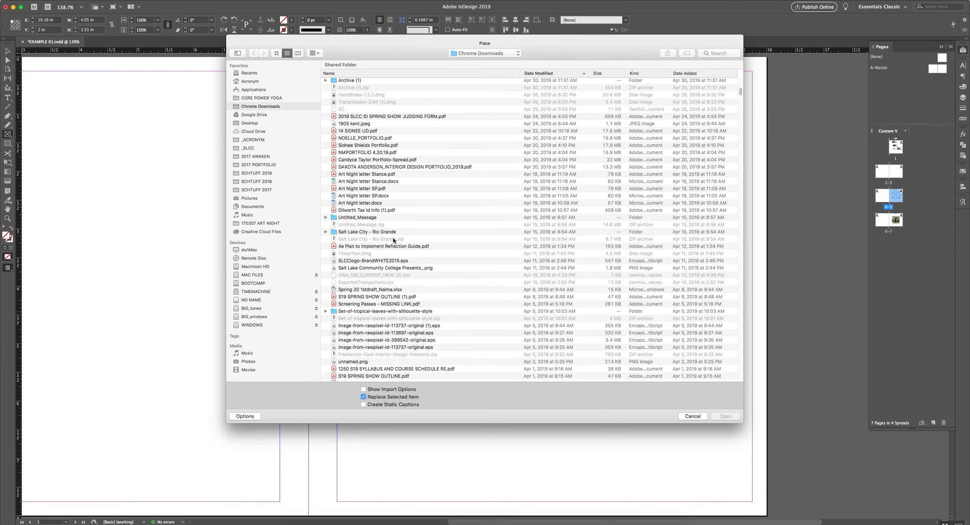
{"action": "left_click", "coordinate": [425, 340]}
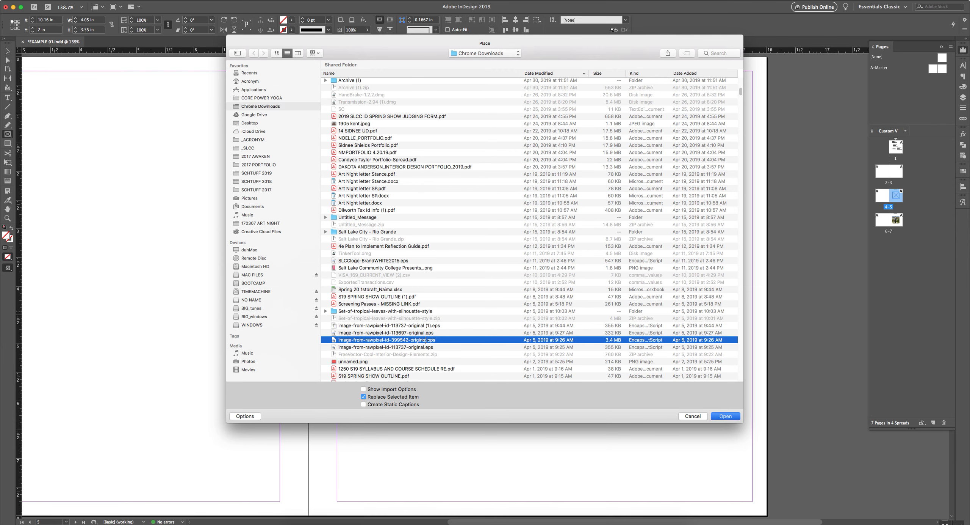
{"action": "double_click", "coordinate": [426, 340]}
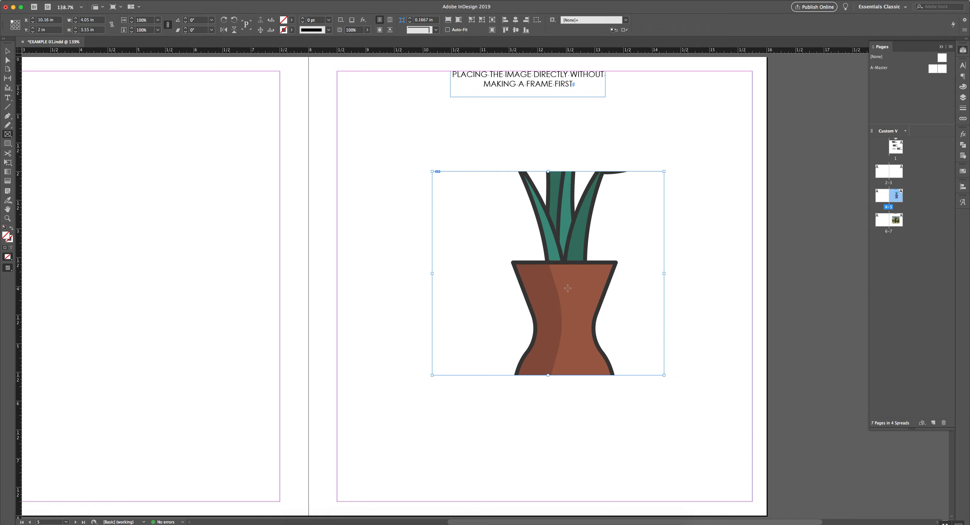
Step: Fit the plant illustration proportionally so leaves and vase sit centred in the frame
{"action": "left_click", "coordinate": [458, 21]}
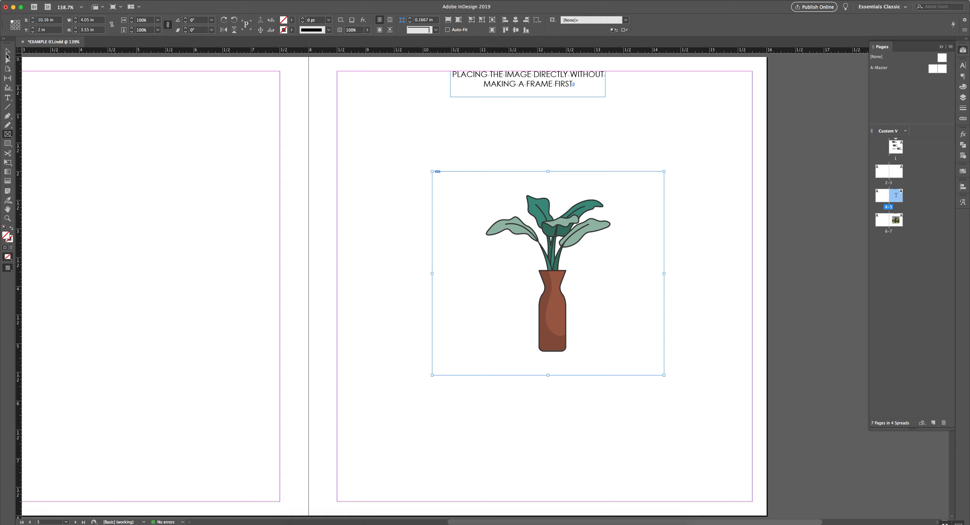
{"action": "key", "text": "v"}
{"action": "left_click", "coordinate": [511, 162]}
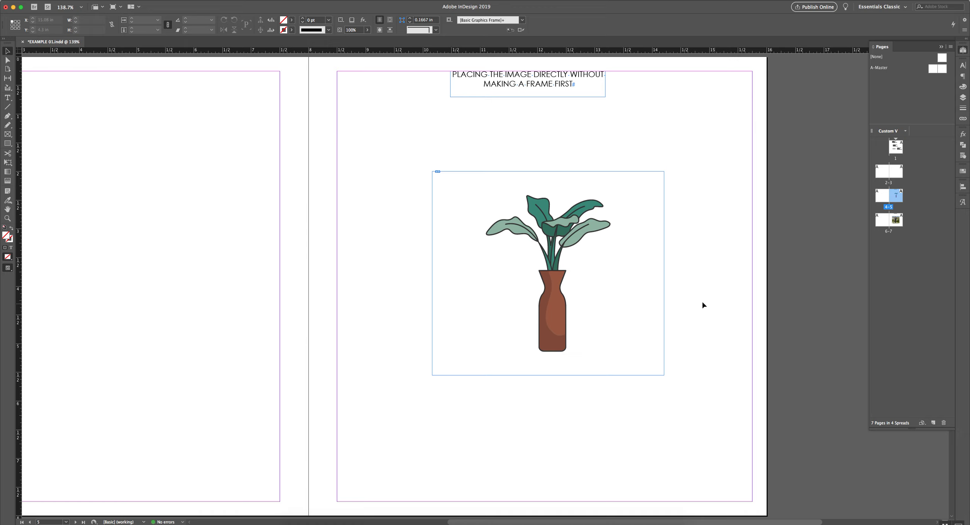
Step: Enlarge and shift the plant image inside its frame so the pot is pushed out of view
{"action": "left_click", "coordinate": [559, 265]}
{"action": "left_click", "coordinate": [546, 274]}
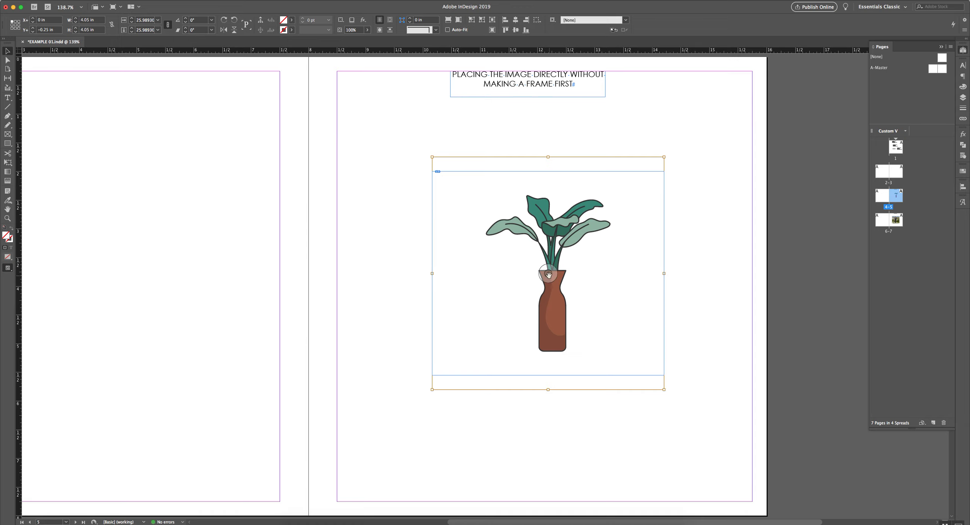
{"action": "left_click_drag", "start_coordinate": [432, 157], "coordinate": [374, 99]}
{"action": "left_click_drag", "start_coordinate": [549, 273], "coordinate": [556, 321]}
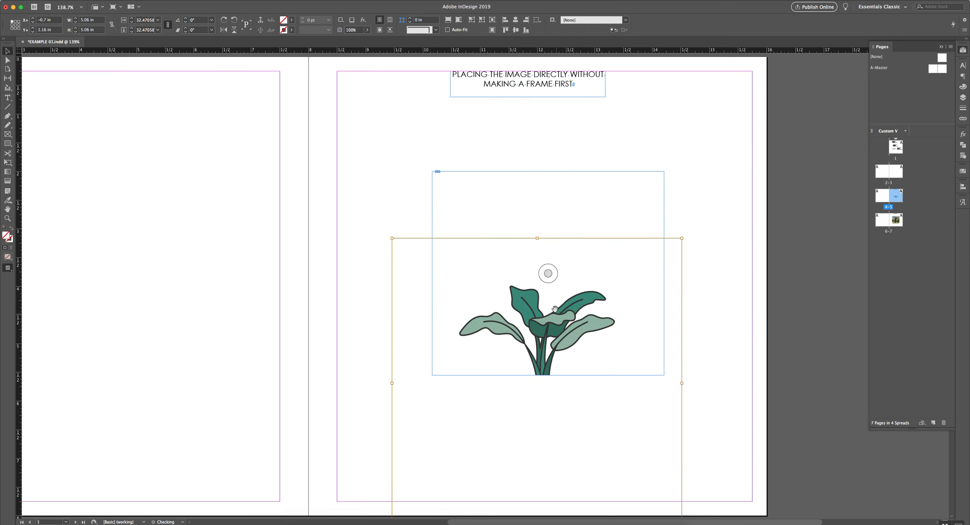
{"action": "left_click_drag", "start_coordinate": [681, 238], "coordinate": [705, 202]}
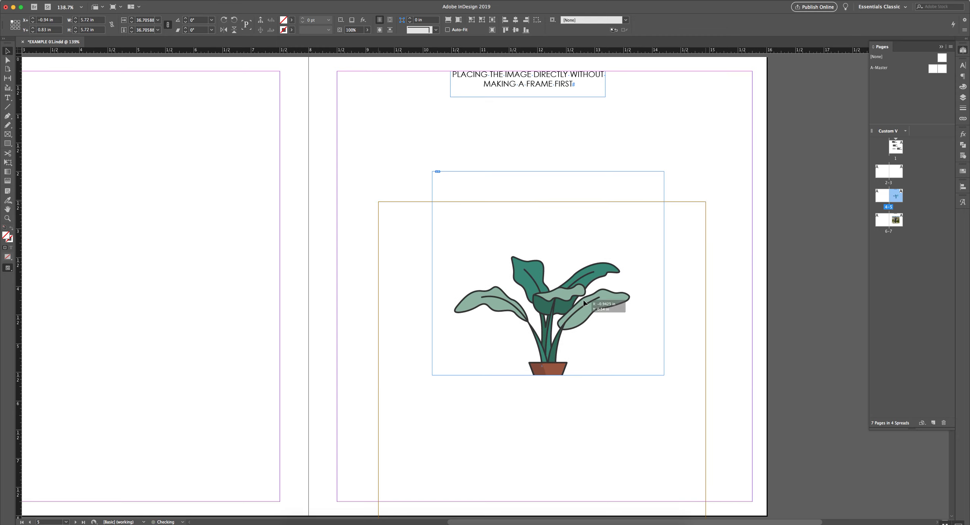
{"action": "left_click_drag", "start_coordinate": [595, 279], "coordinate": [584, 300]}
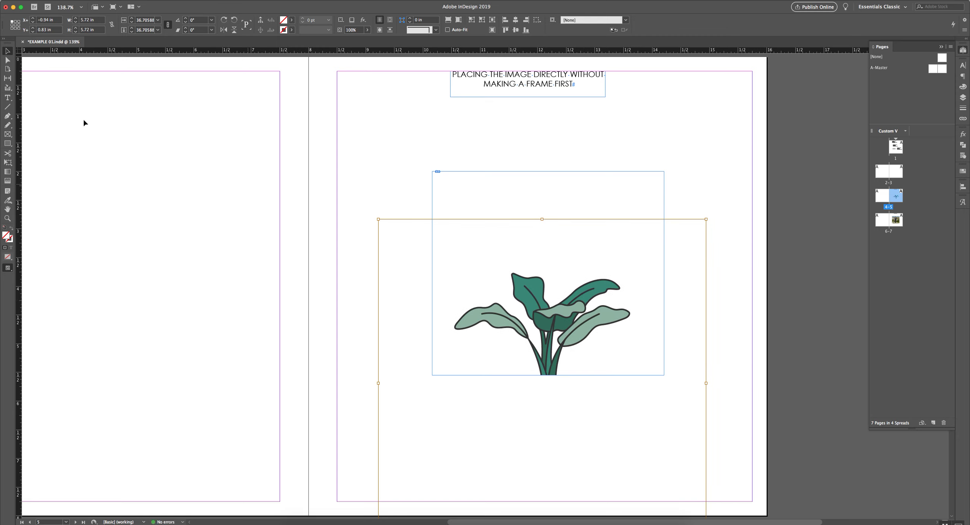
{"action": "left_click", "coordinate": [395, 135]}
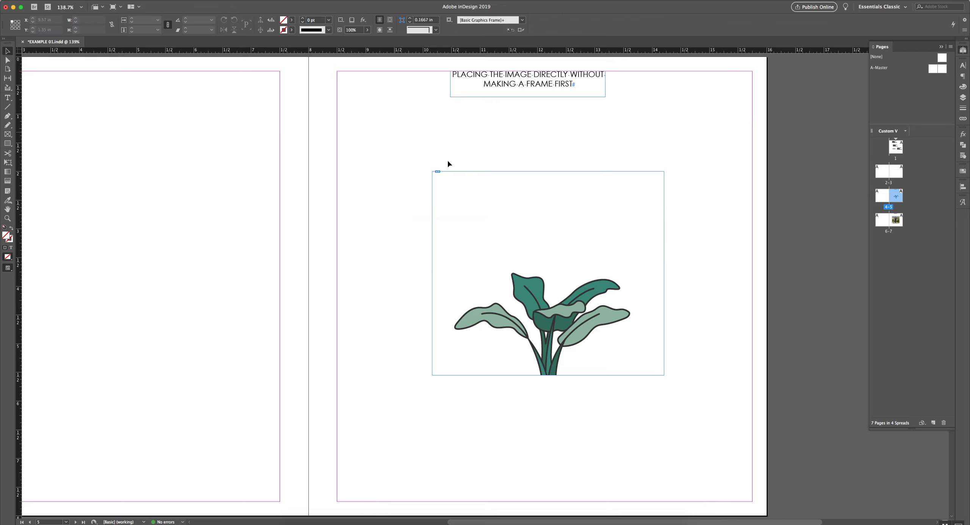
Step: Trim the frame's top, left and right edges so only the leaves show
{"action": "left_click", "coordinate": [557, 230]}
{"action": "left_click_drag", "start_coordinate": [547, 173], "coordinate": [548, 262]}
{"action": "left_click_drag", "start_coordinate": [434, 318], "coordinate": [446, 318]}
{"action": "left_click_drag", "start_coordinate": [663, 318], "coordinate": [600, 201]}
{"action": "left_click", "coordinate": [663, 316]}
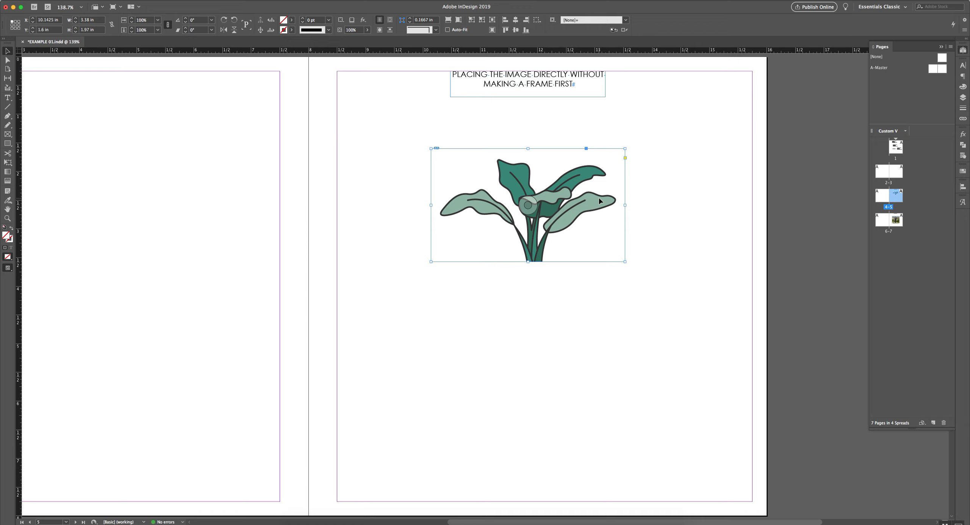
{"action": "left_click", "coordinate": [656, 145]}
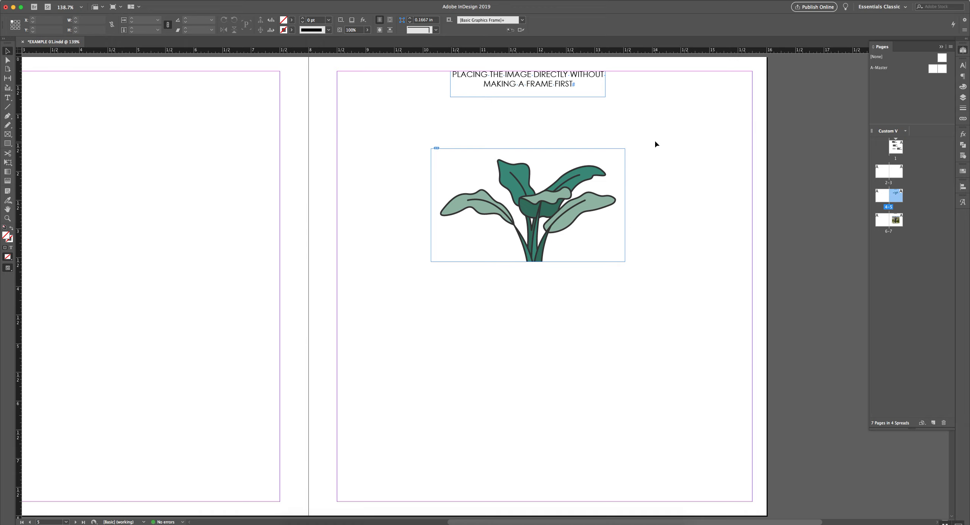
Step: Jump to page 1 to show its four text frames
{"action": "double_click", "coordinate": [896, 148]}
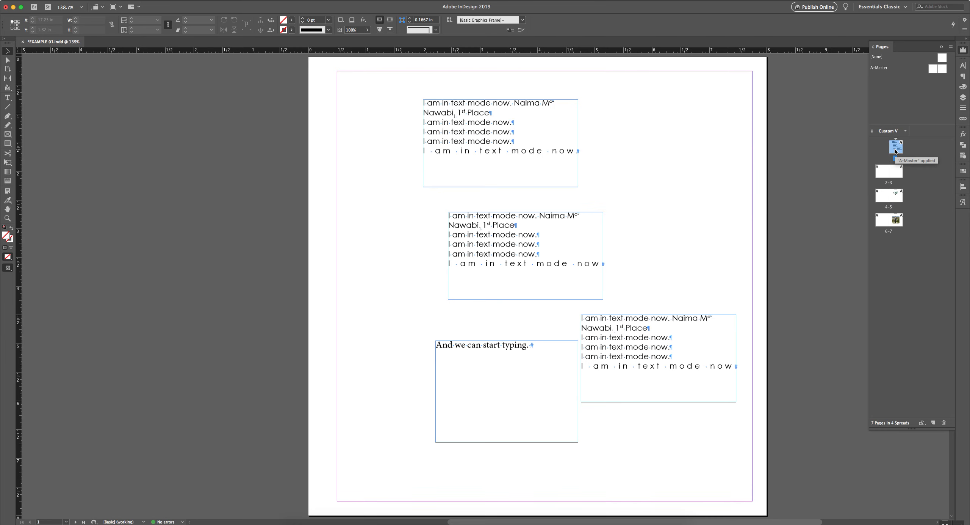